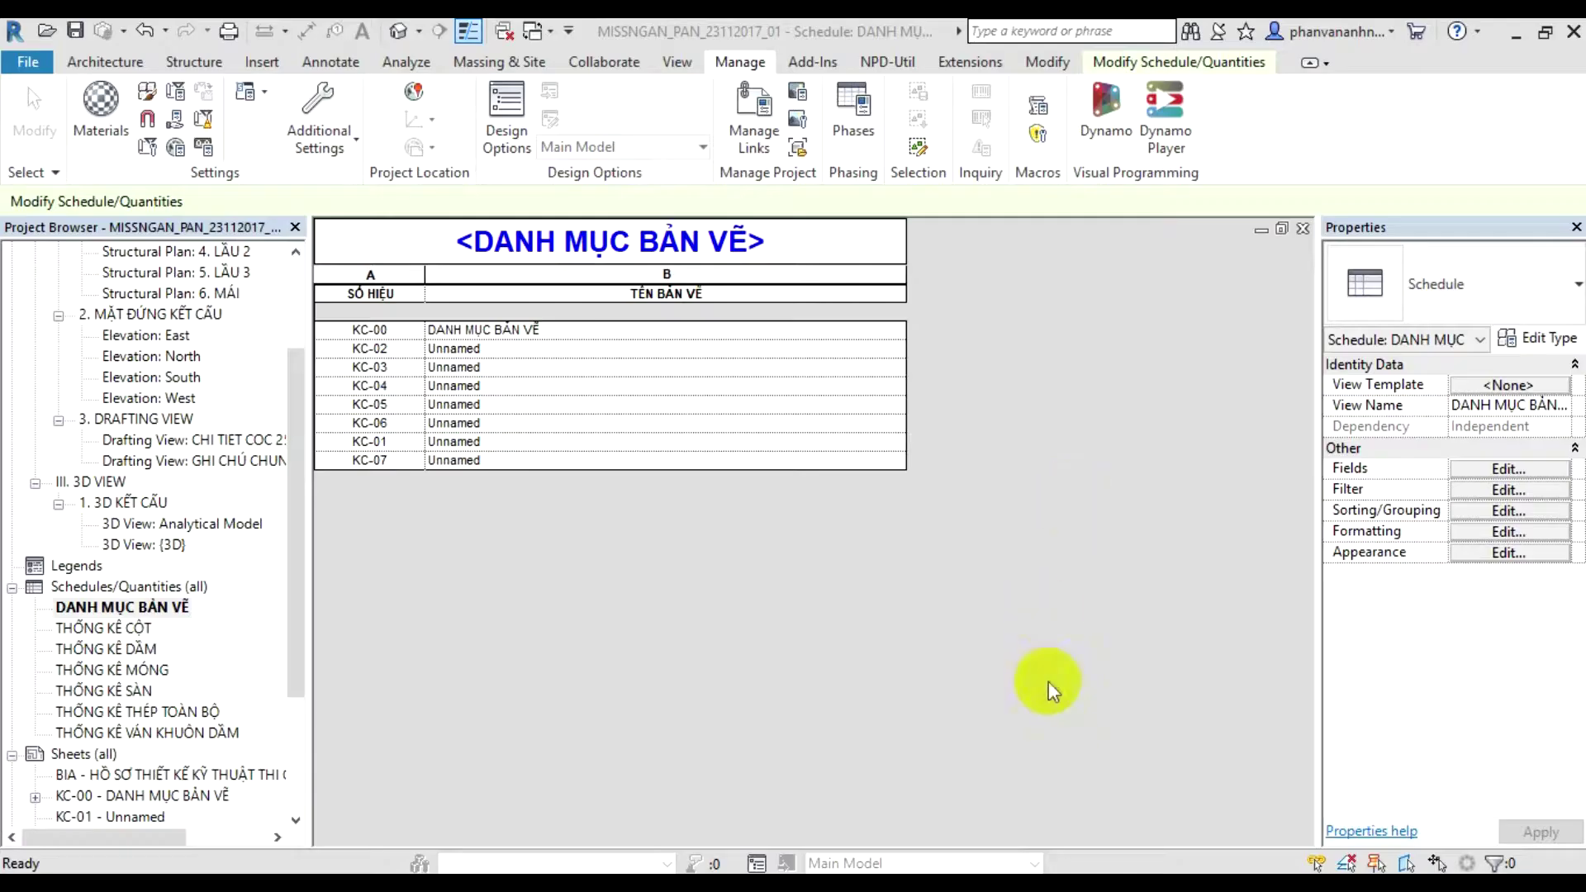
- Type 'Theo dõi mình làm và làm theo nha.' and 'Đầu tiên ta phải tạo 1 parameter' into the notes
left_click(1065, 874)
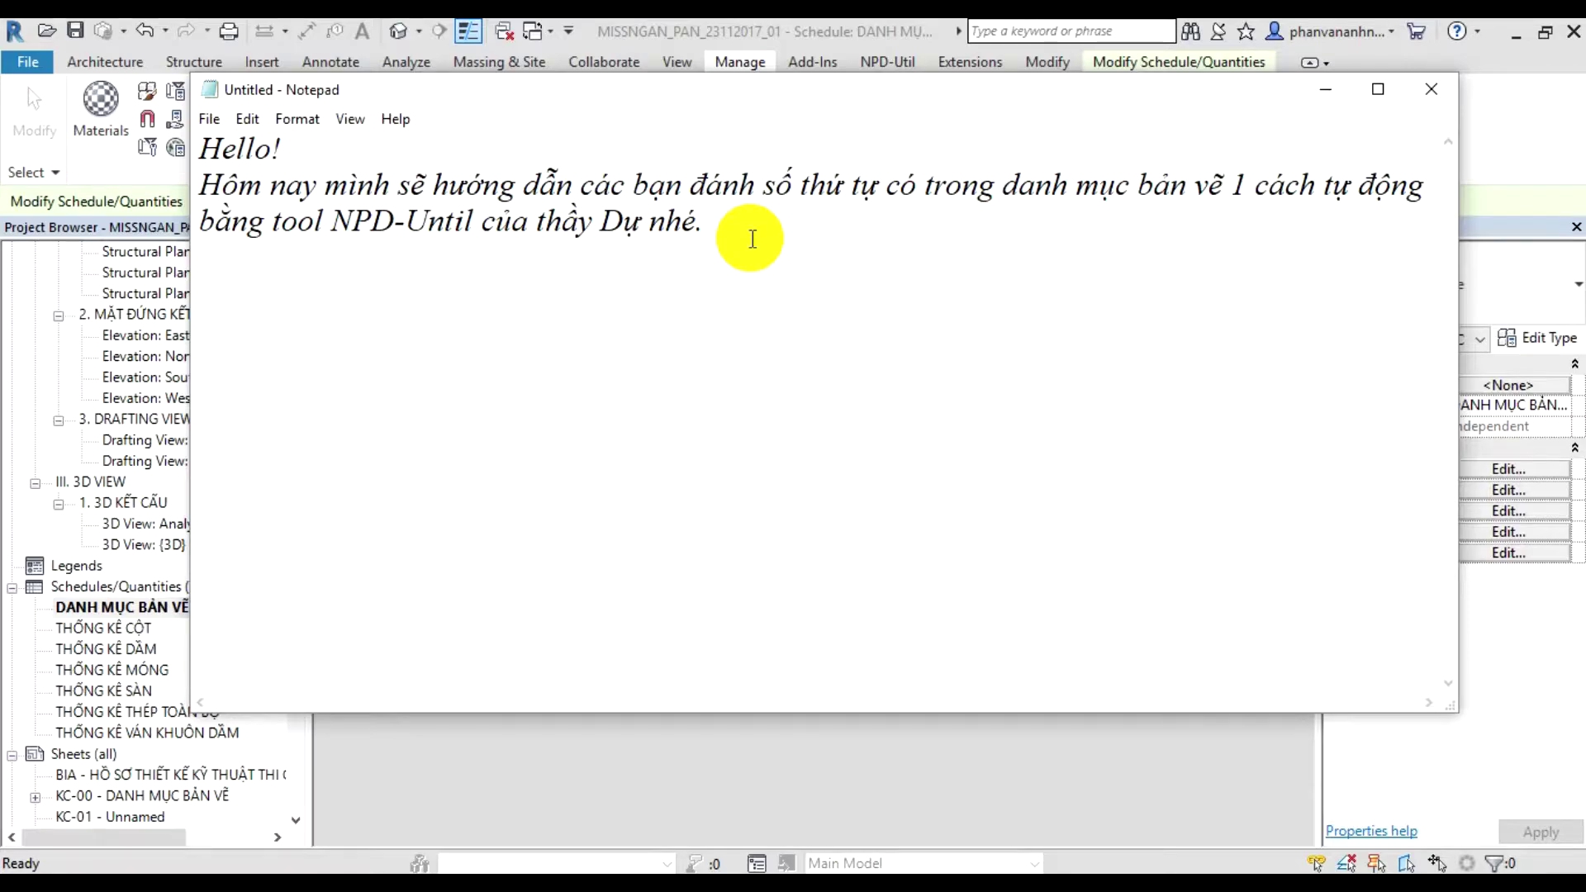
type("giờ theo đ")
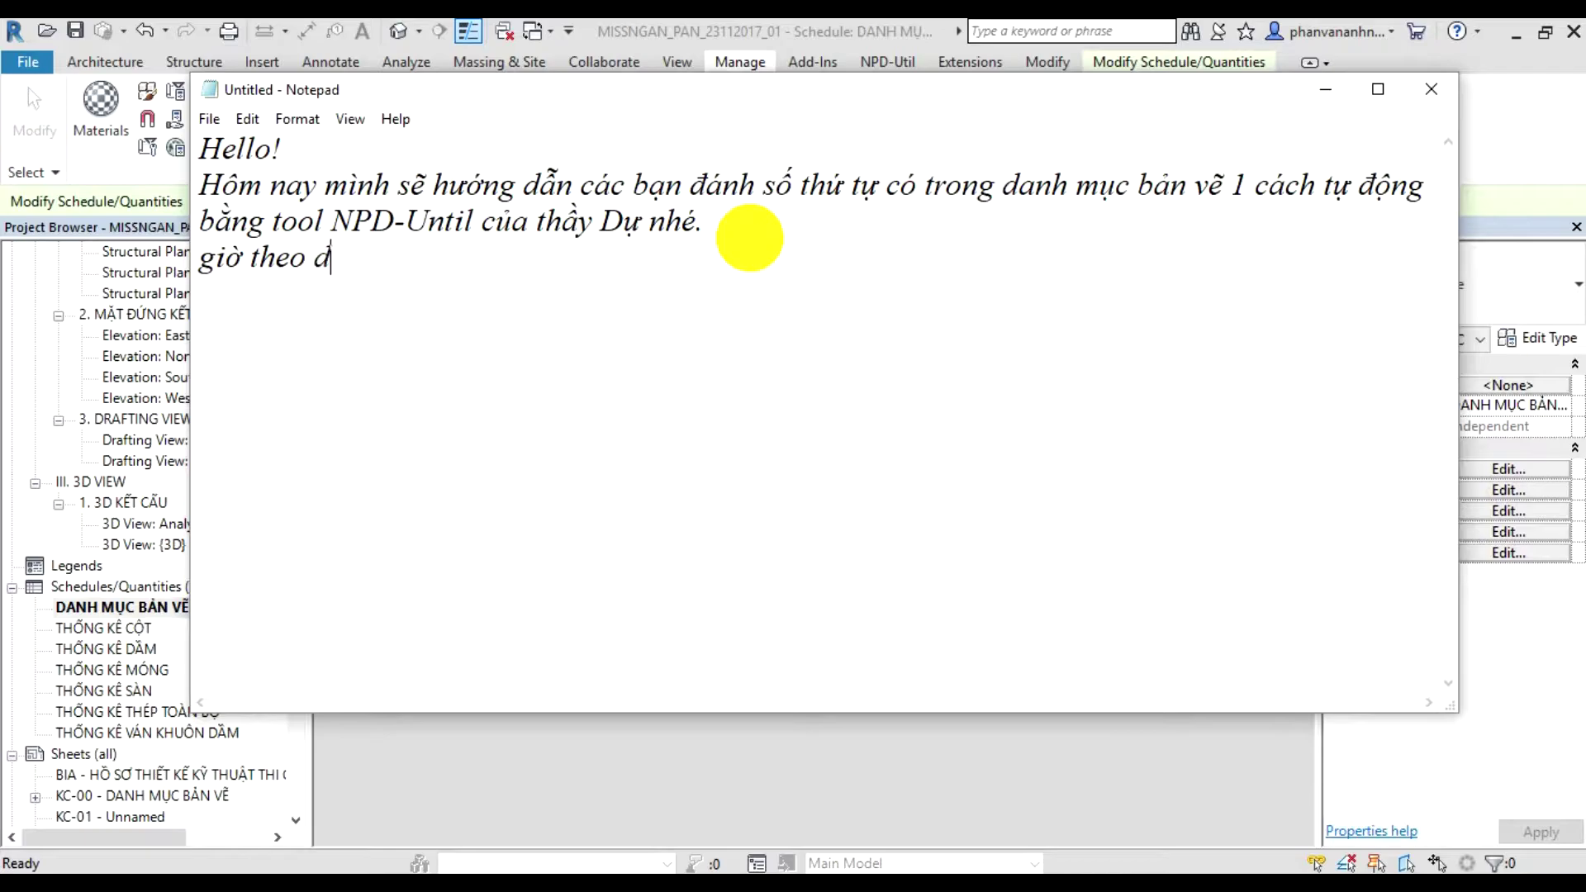
key("BackSpace")
key("BackSpace")
key("BackSpace")
key("BackSpace")
key("BackSpace")
key("BackSpace")
key("BackSpace")
key("BackSpace")
key("BackSpace")
type("The")
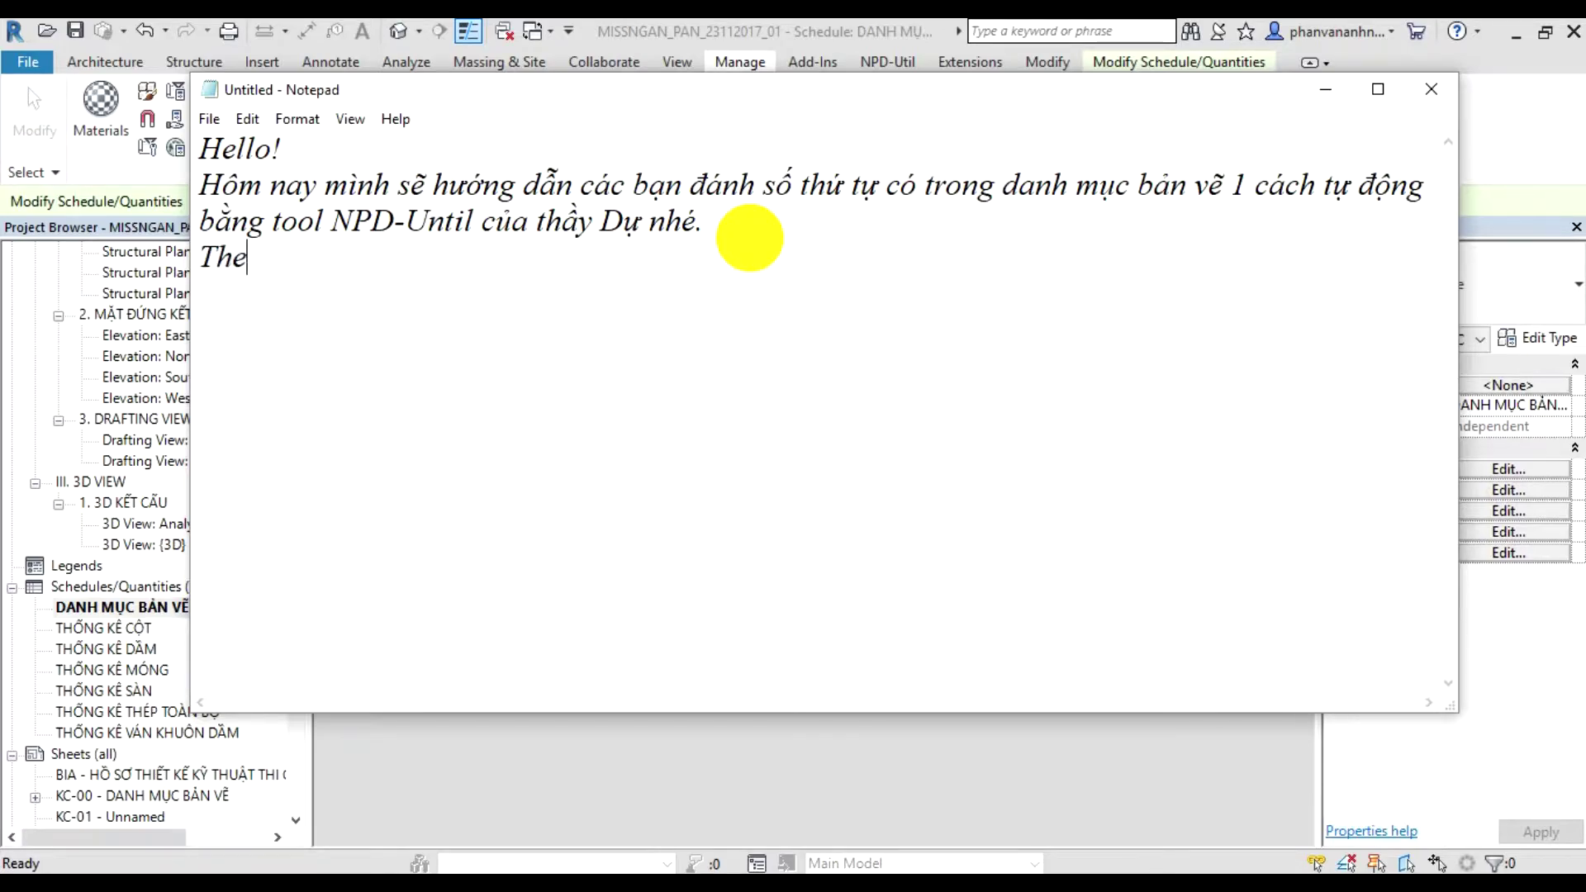
type("o dõi mình làm v")
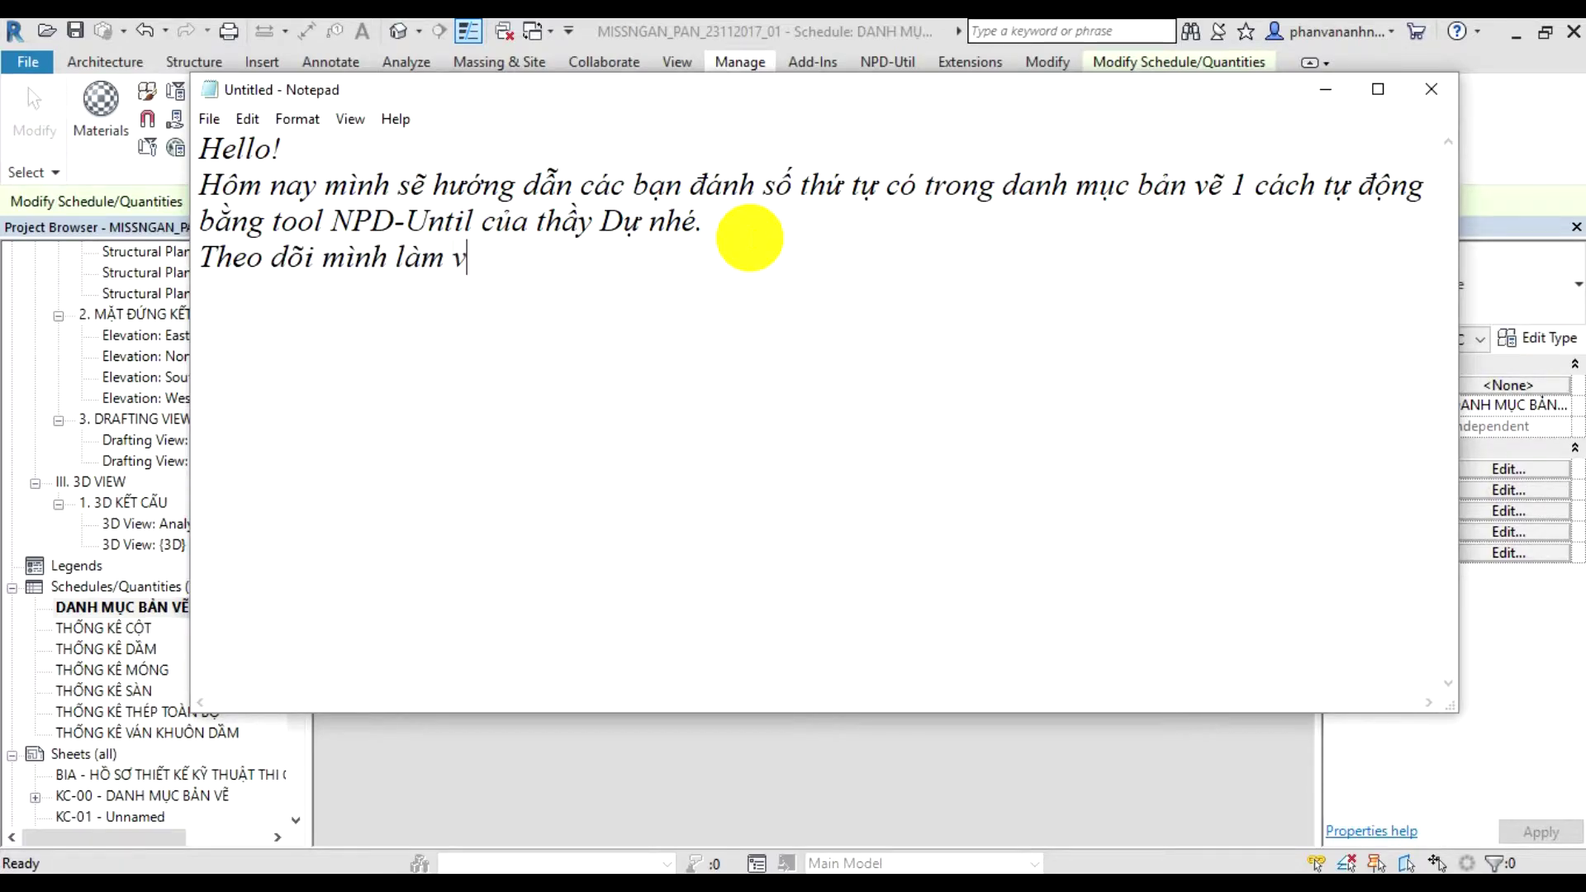
type("à làm theo")
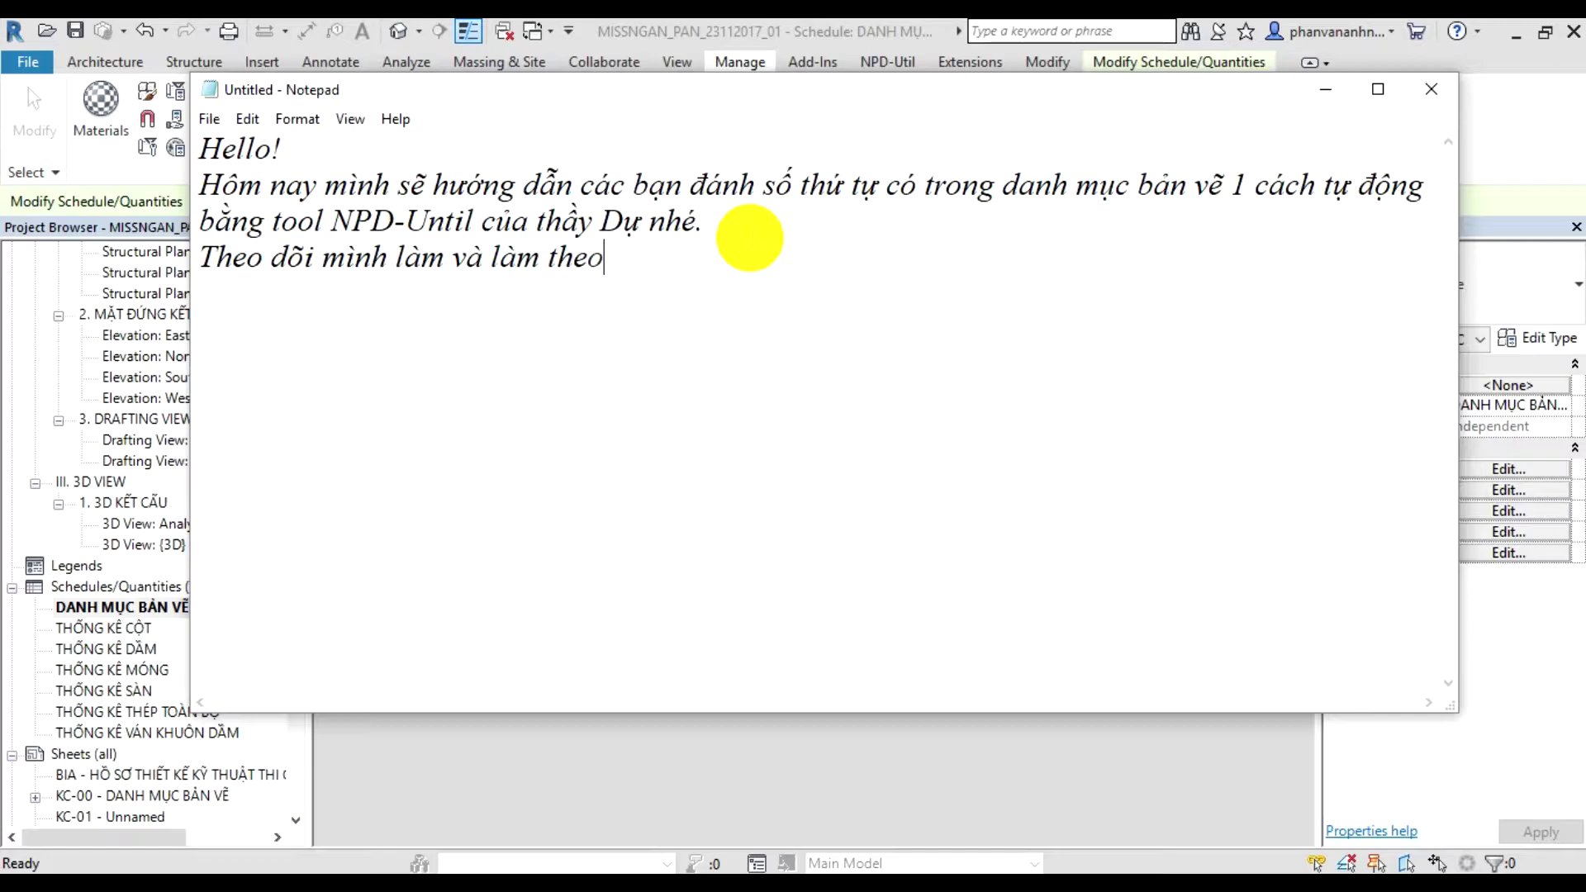
type("nha")
type("đ")
type("Đầ")
type("u tiê")
type("a ph")
type("ải tạo 1 ")
type("para")
type("mete")
type("r")
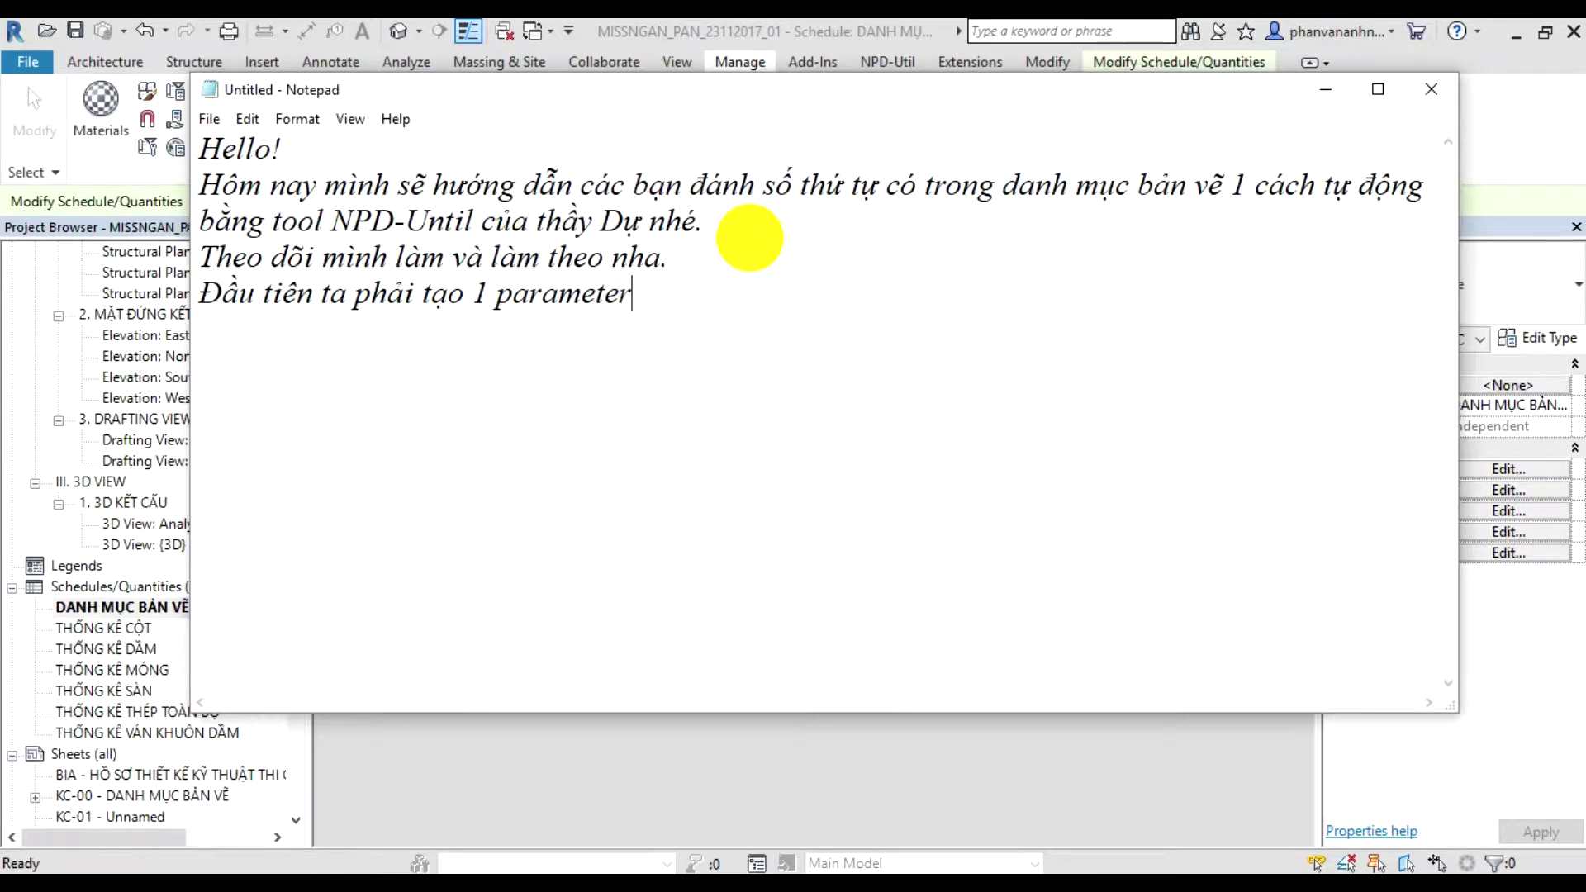
left_click(1325, 90)
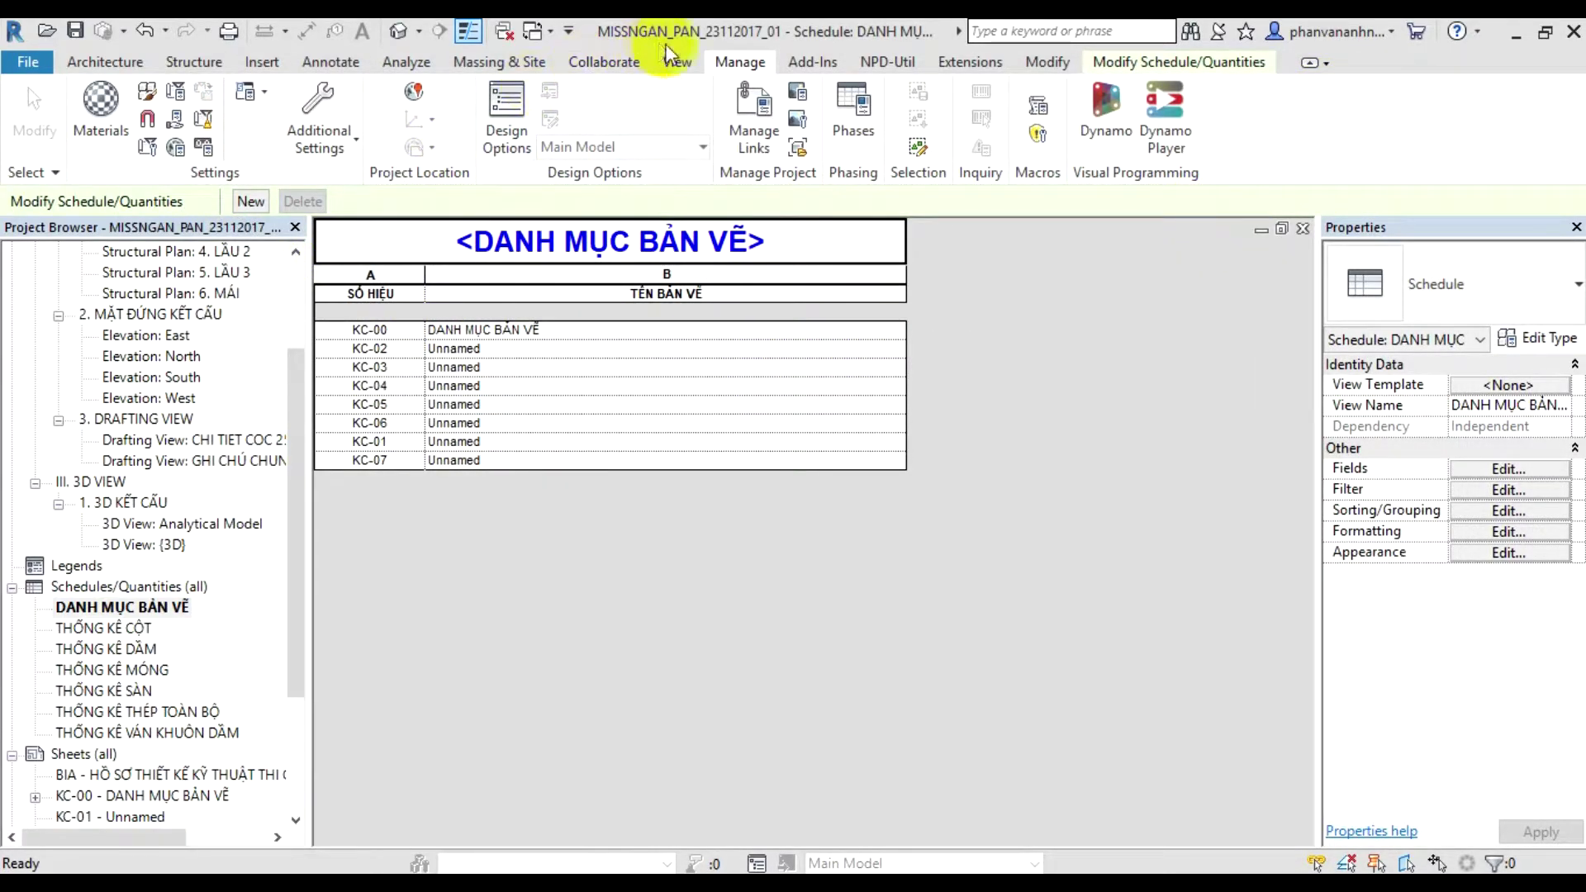
- Add an Integer project parameter STT for Sheets, grouped under Other
left_click(175, 93)
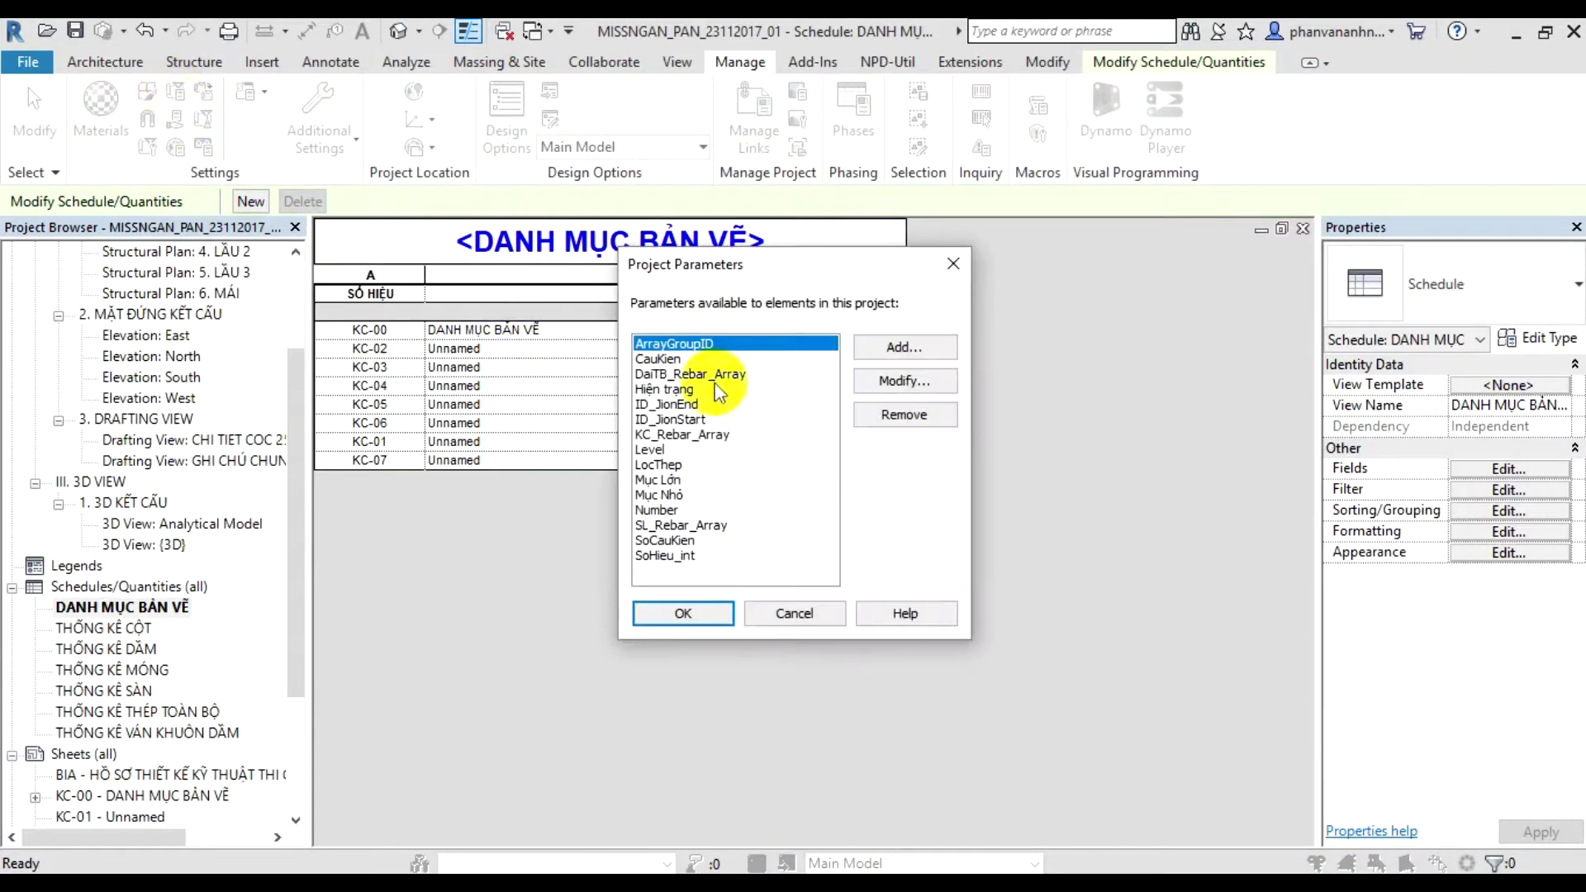
left_click(903, 347)
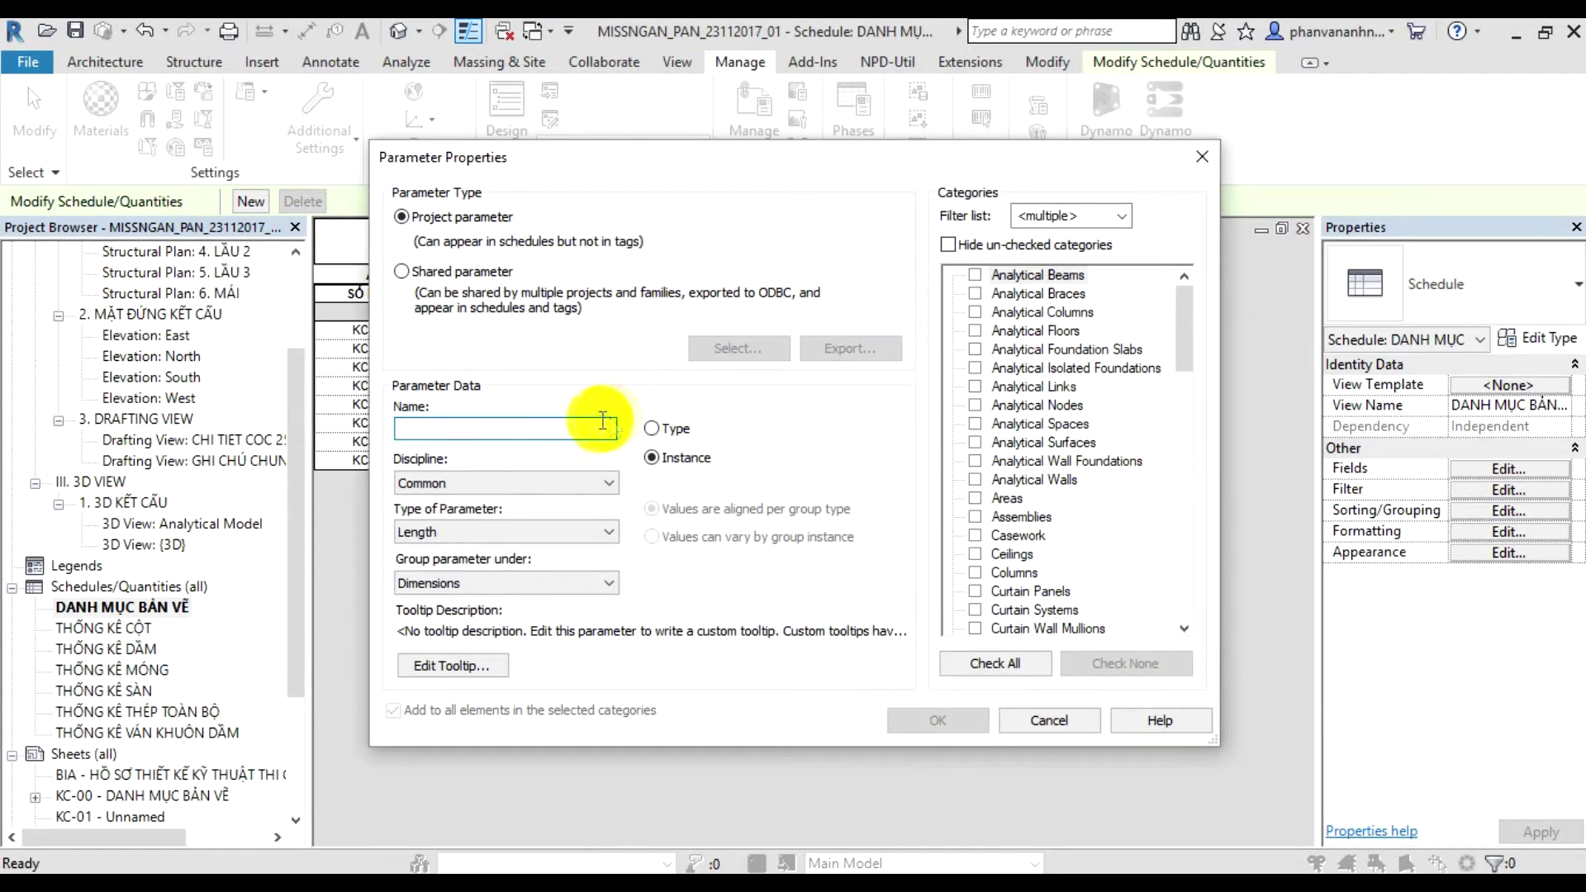
type("STT")
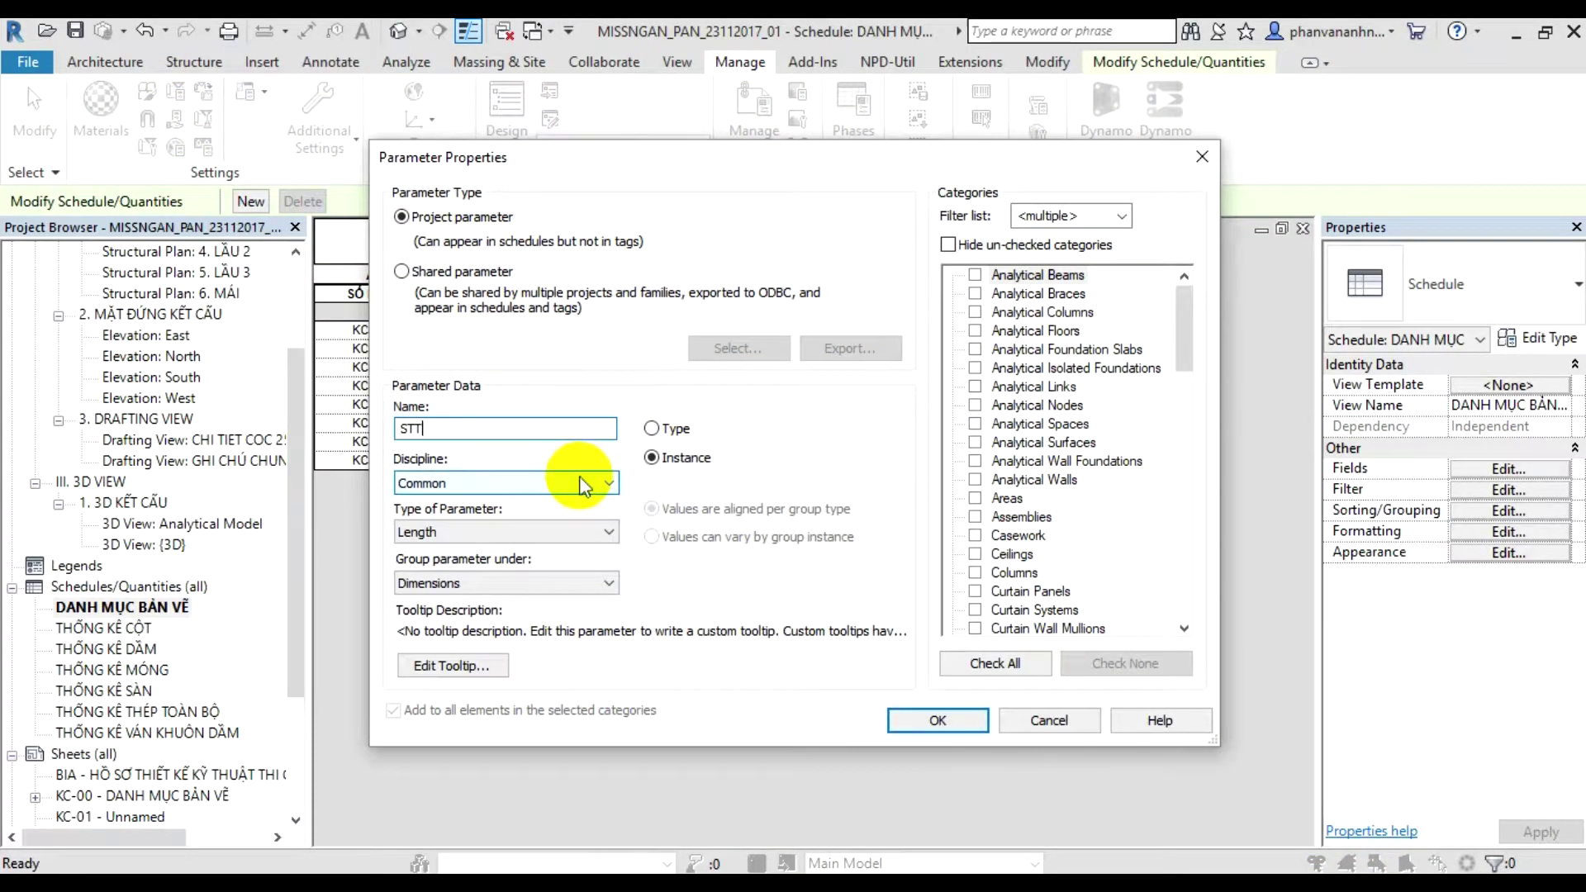
left_click(505, 531)
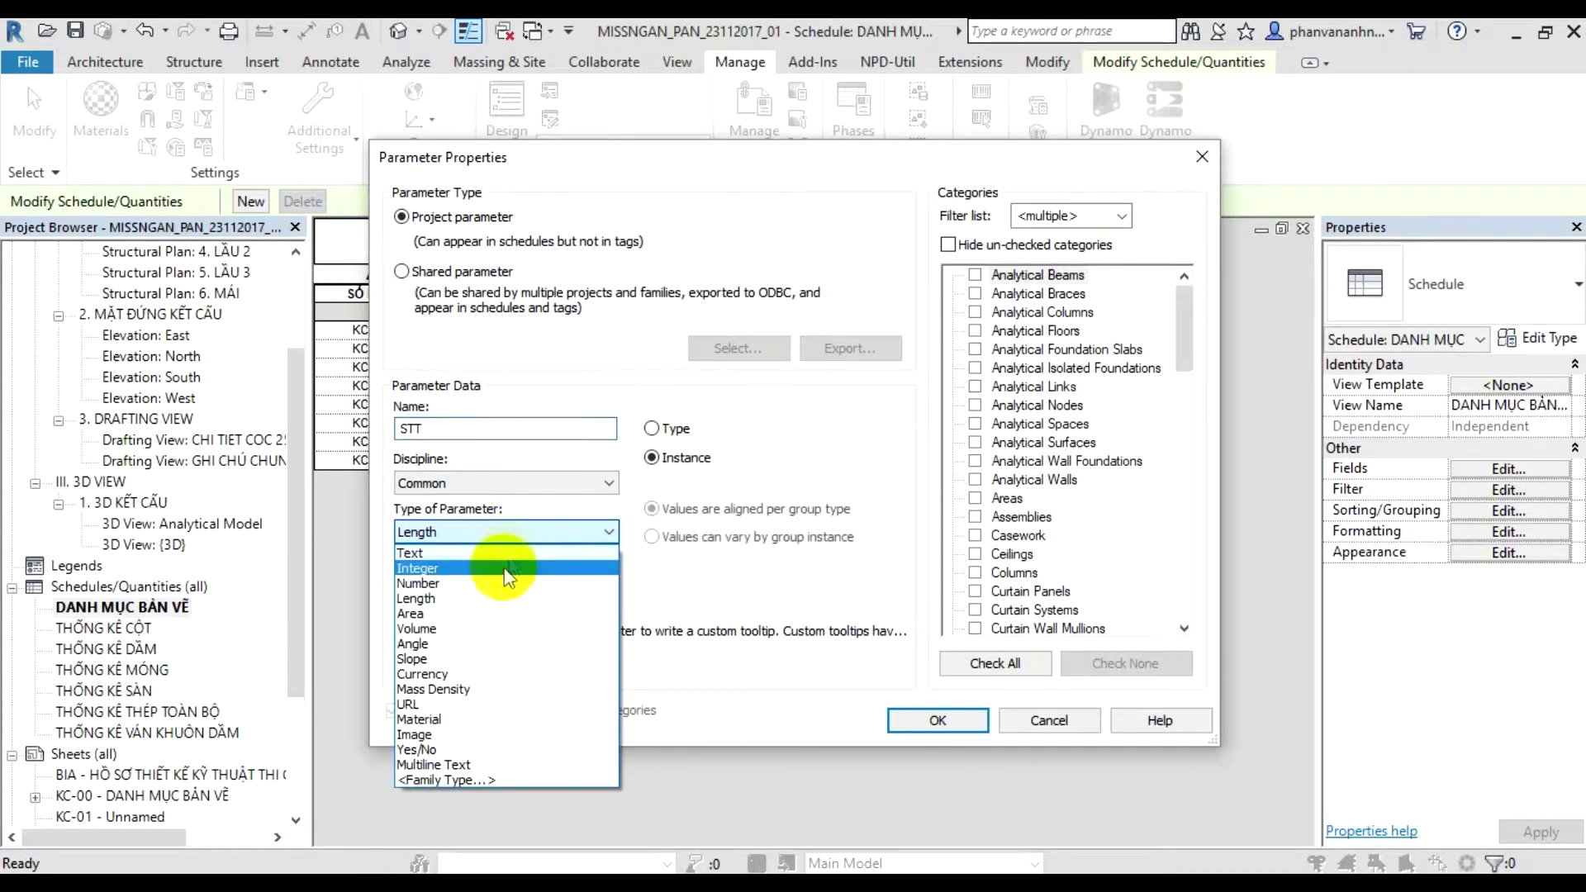
left_click(506, 568)
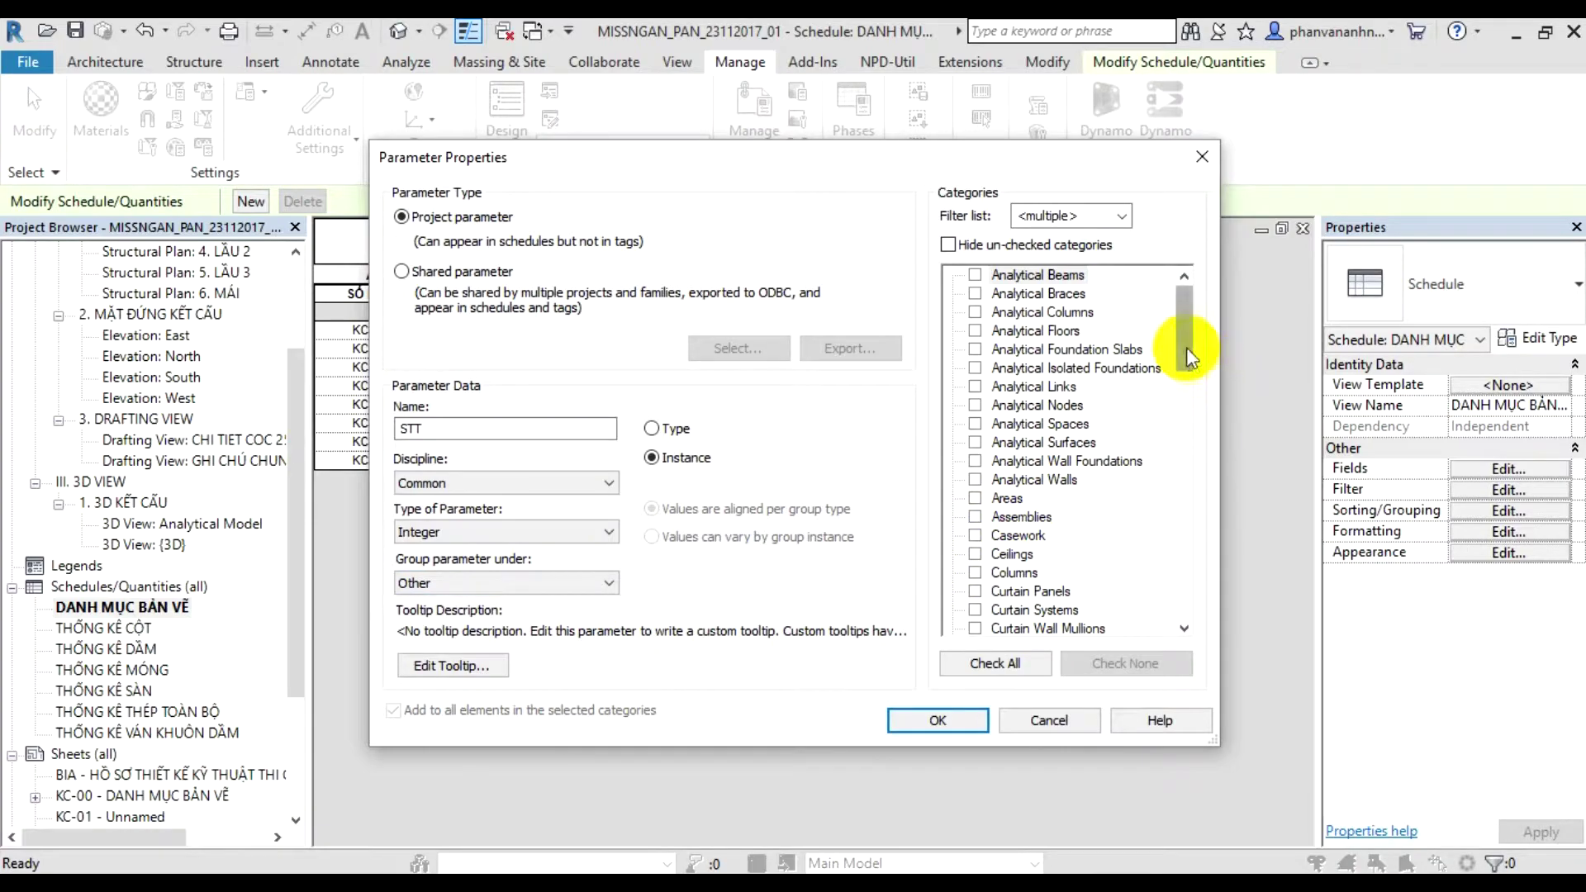
left_click_drag(1189, 357, 1202, 568)
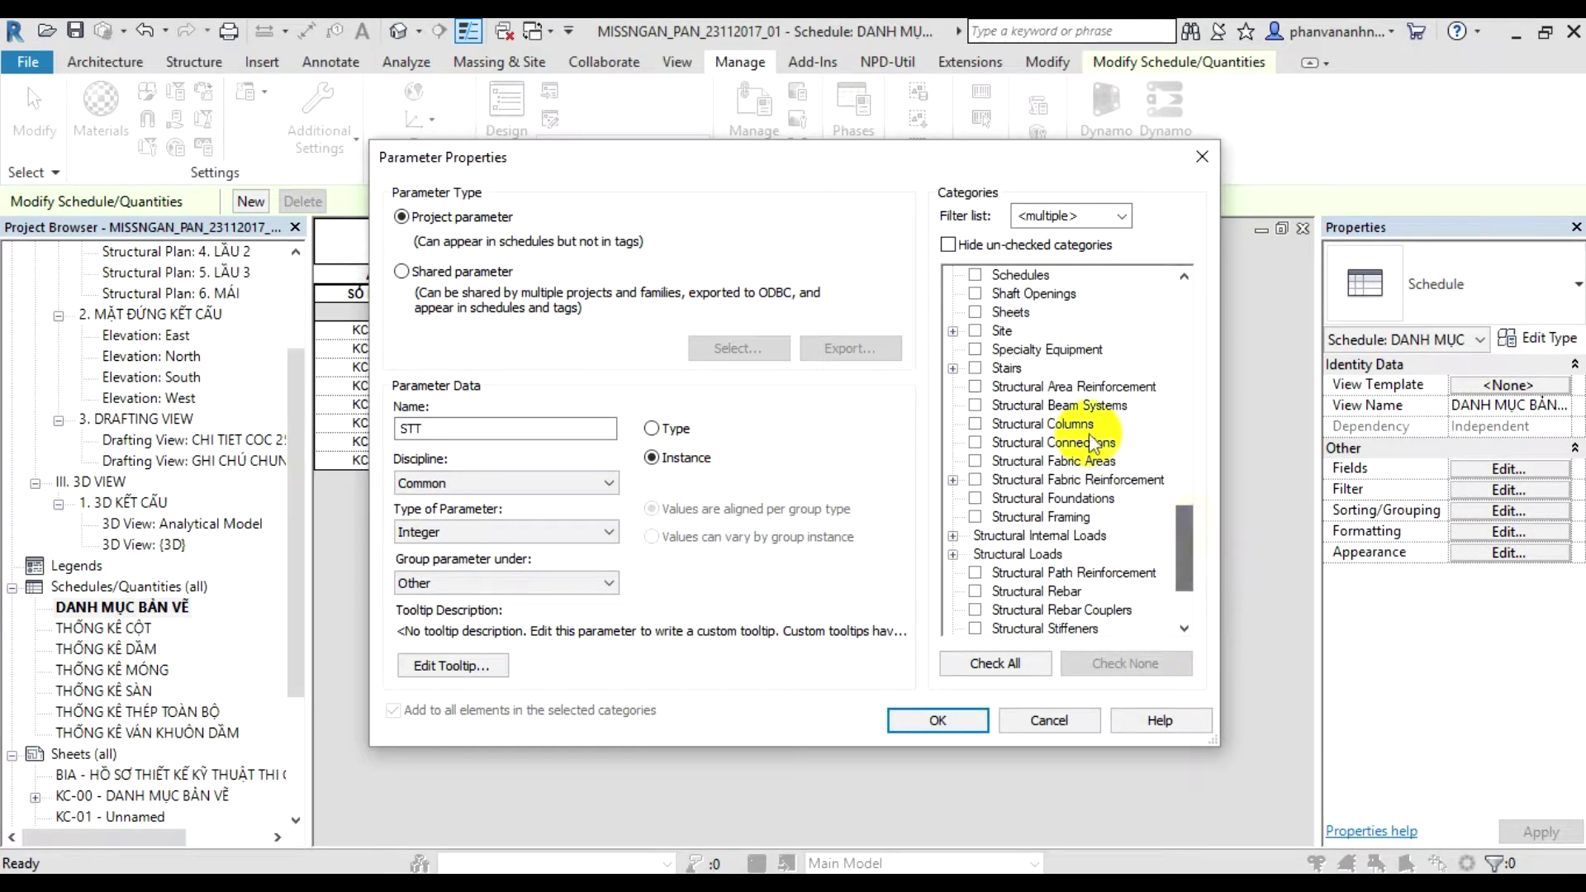
left_click(975, 312)
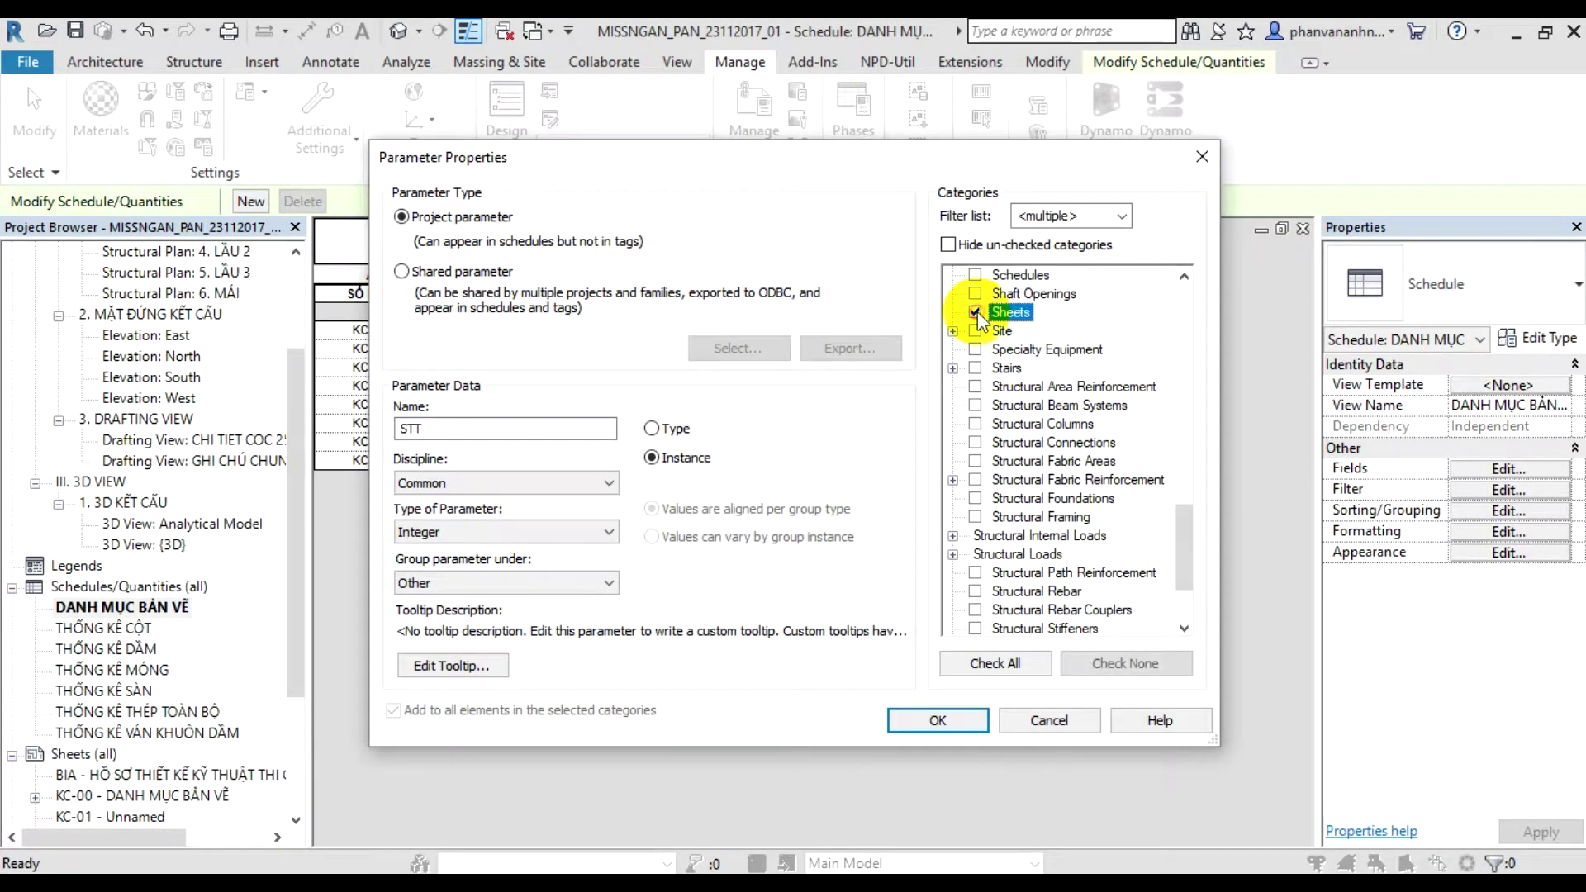
left_click(951, 719)
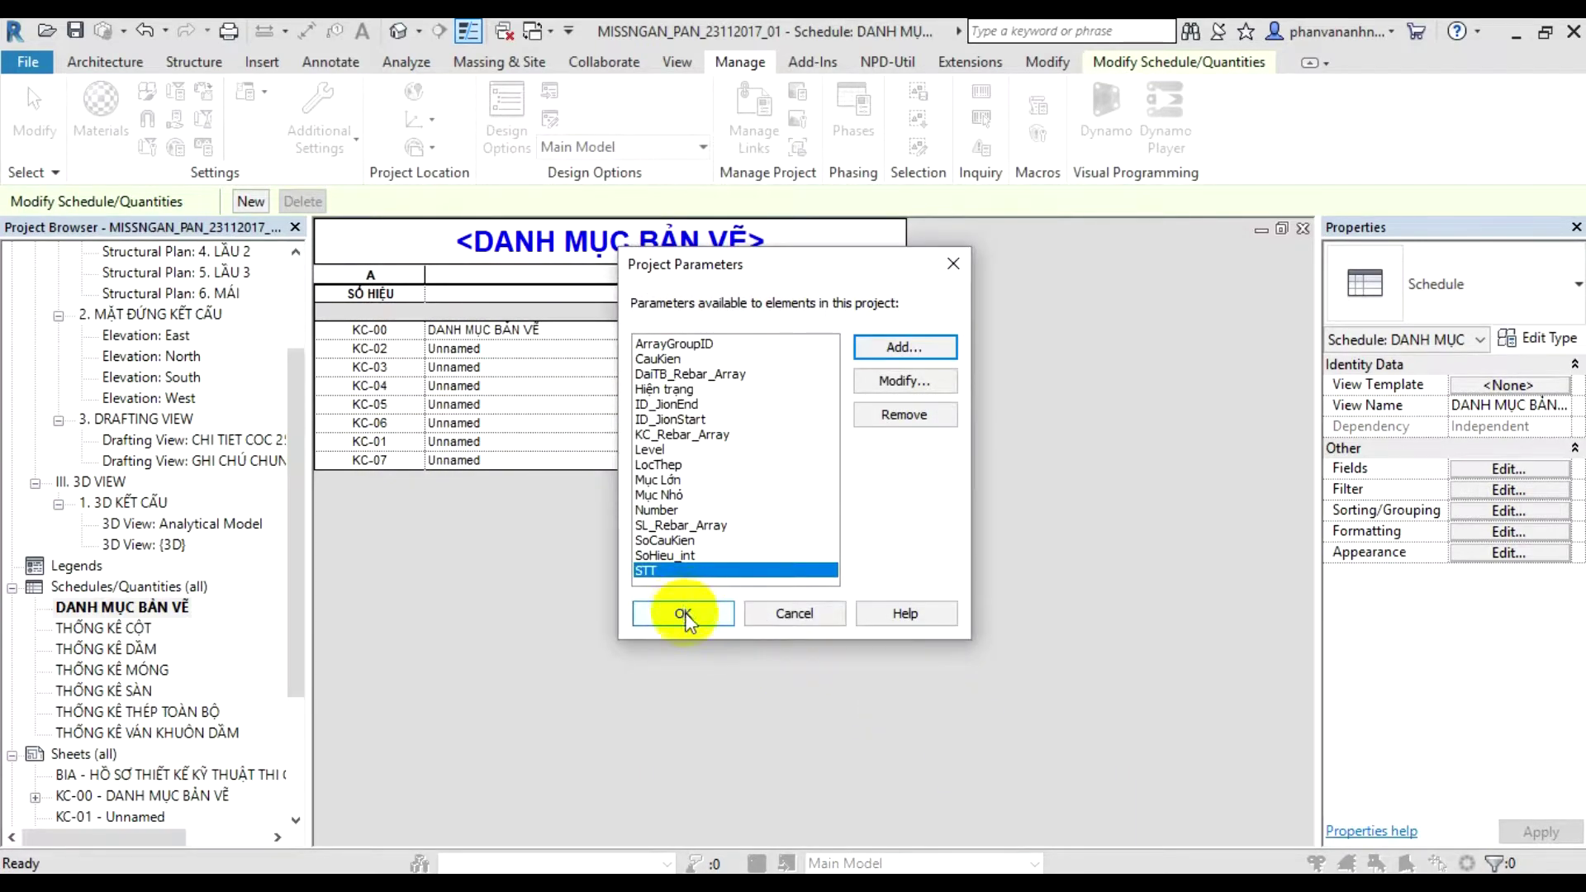
left_click(683, 613)
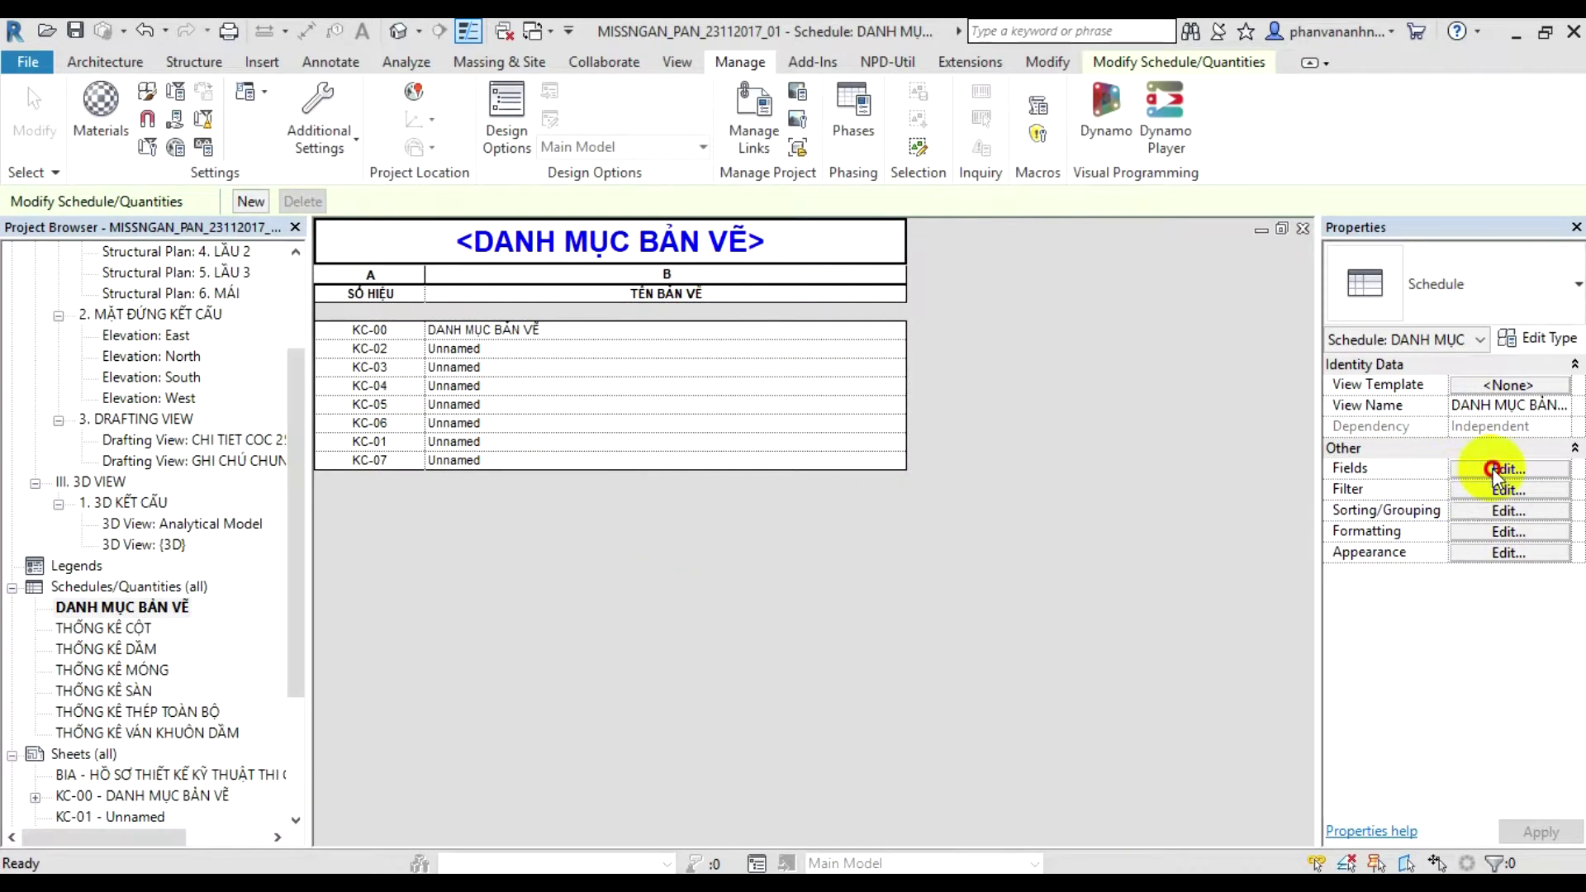
- Add the STT field to the schedule and move it up twice to become the first column
left_click(1495, 469)
left_click_drag(746, 363, 748, 495)
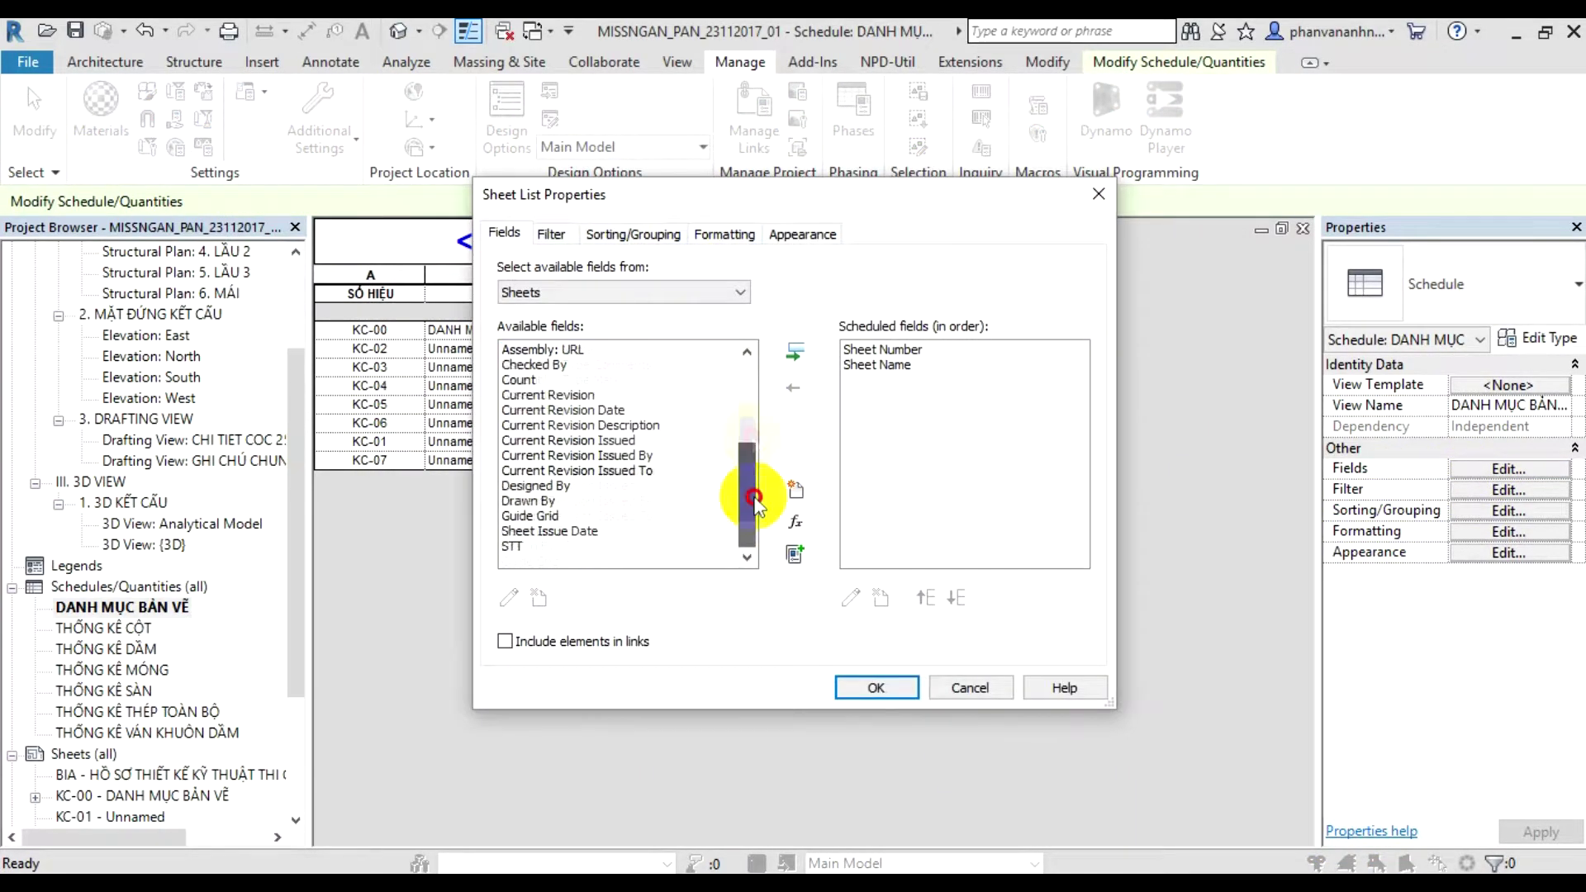
left_click(578, 546)
left_click(794, 351)
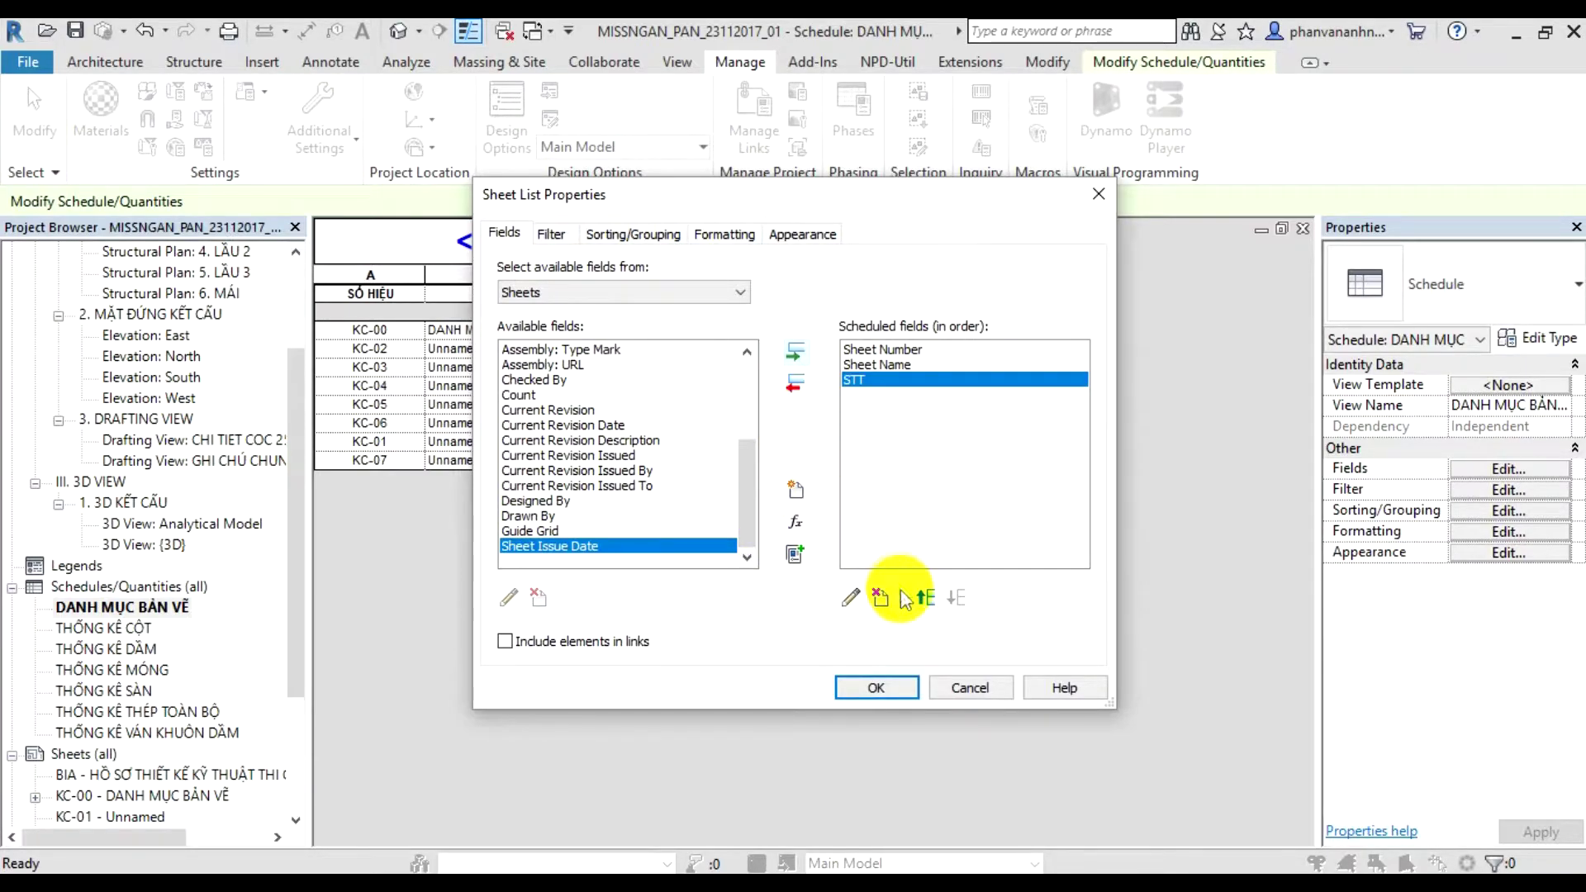
left_click(924, 597)
left_click(925, 597)
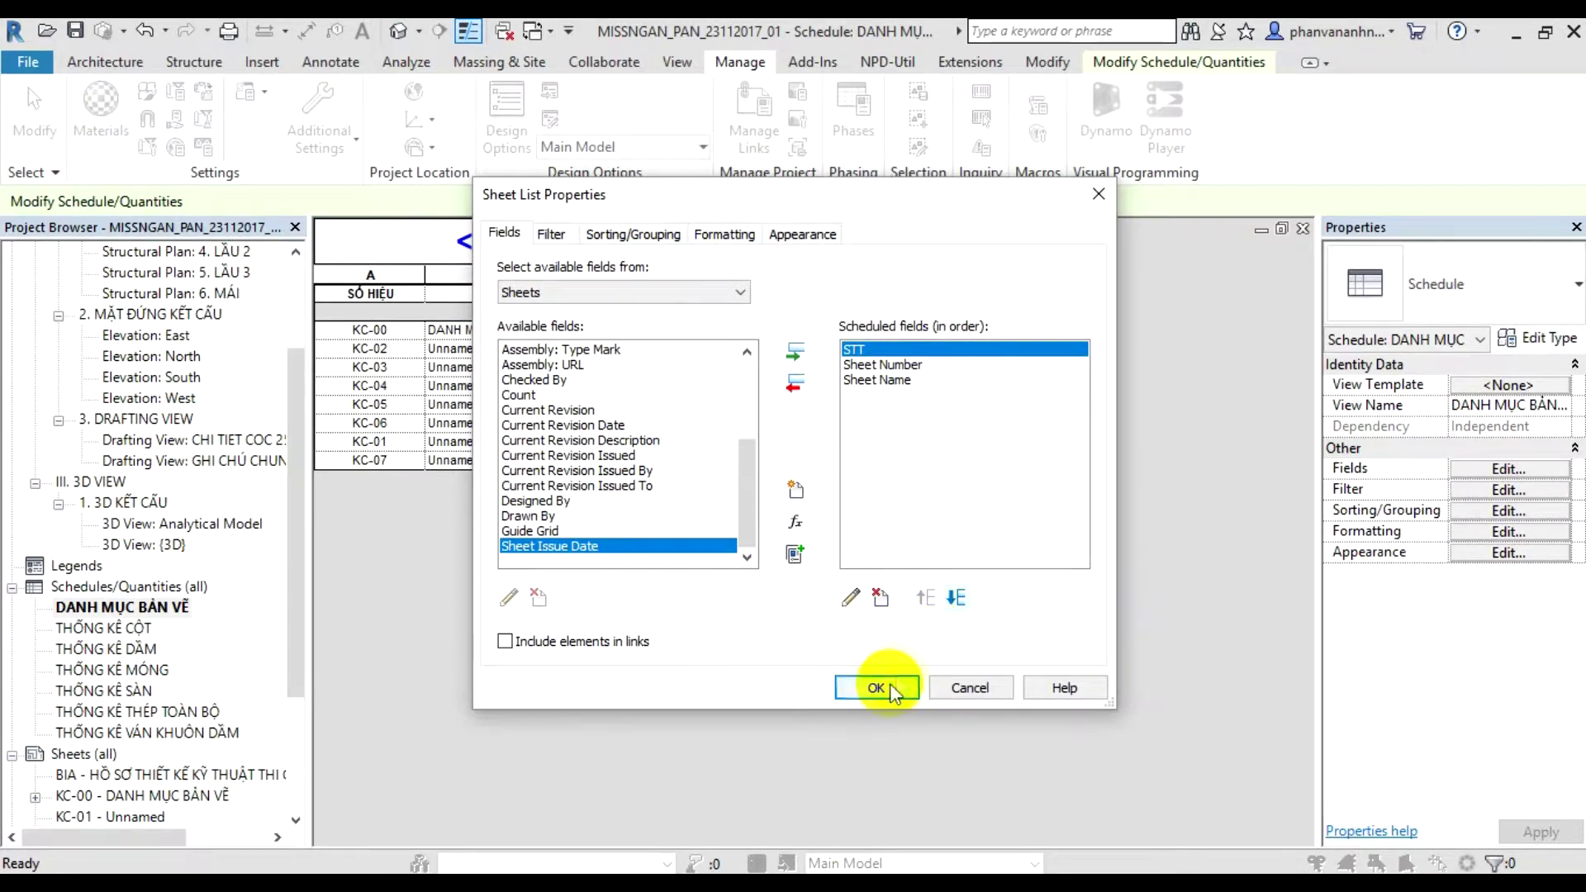
left_click(890, 688)
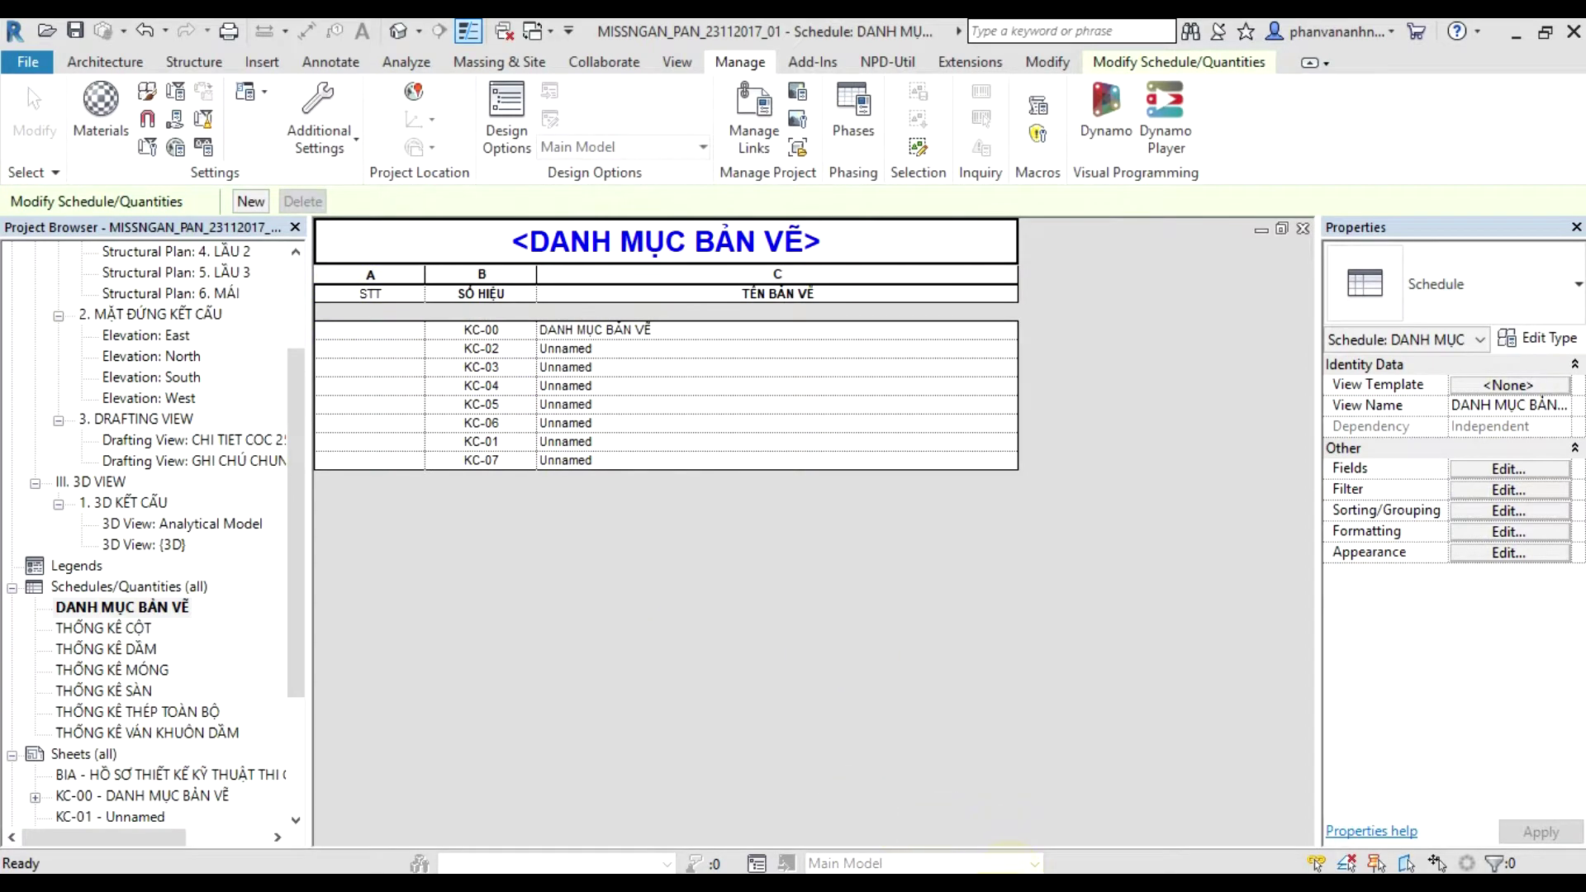
key("alt+Tab")
- Write that numbering hundreds of sheets by hand is slow, so the NPD tool will do it
type("sa")
key("BackSpace")
type("au đó")
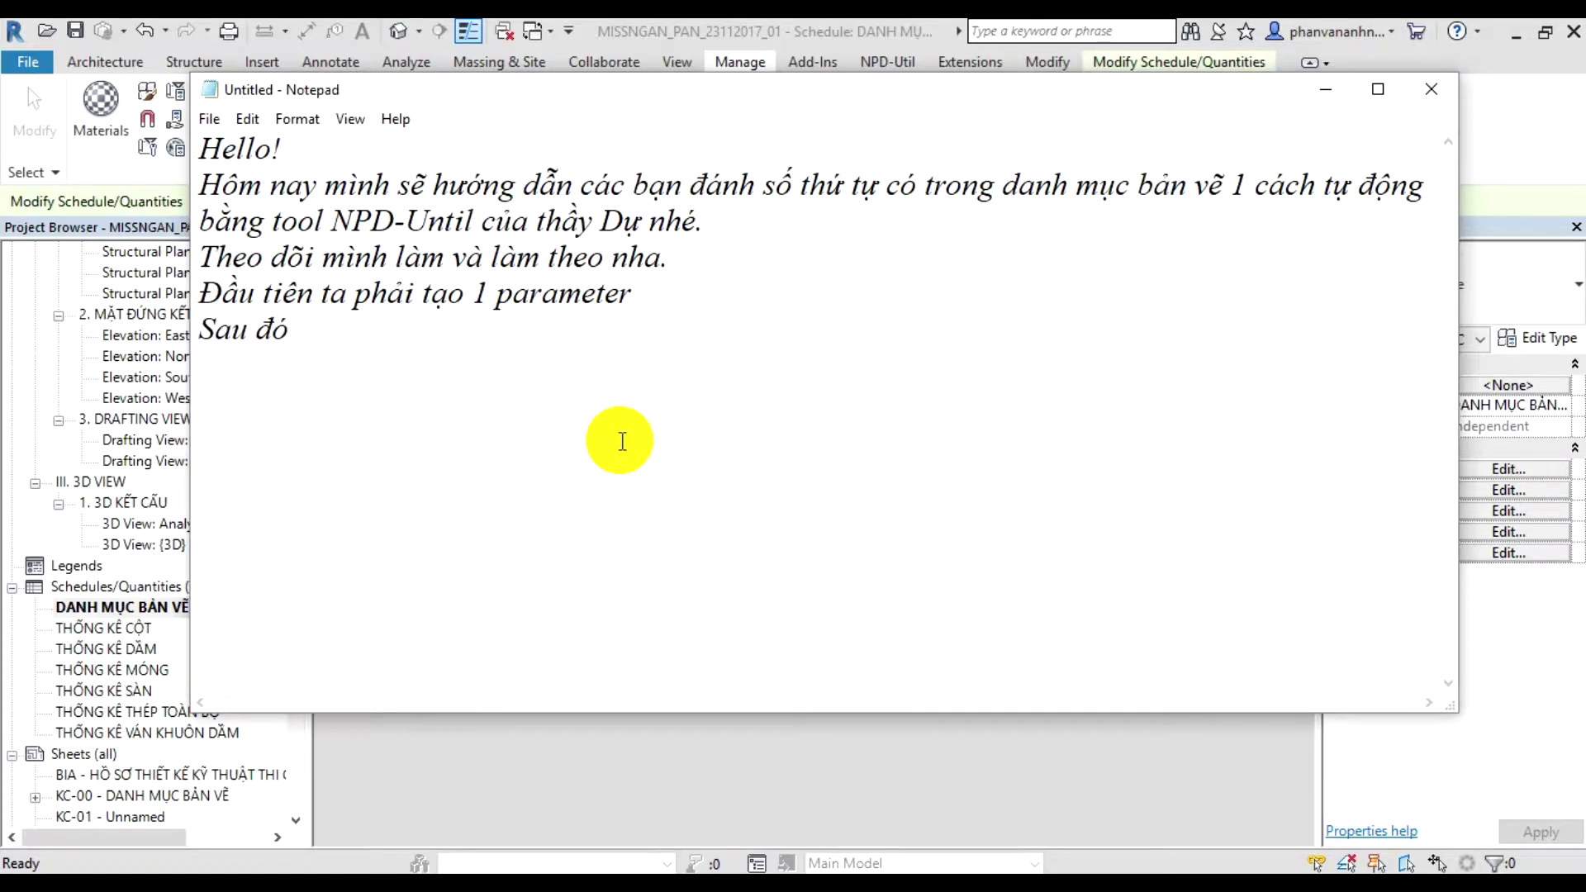
type(" dưa")
type("vào")
type("g kế")
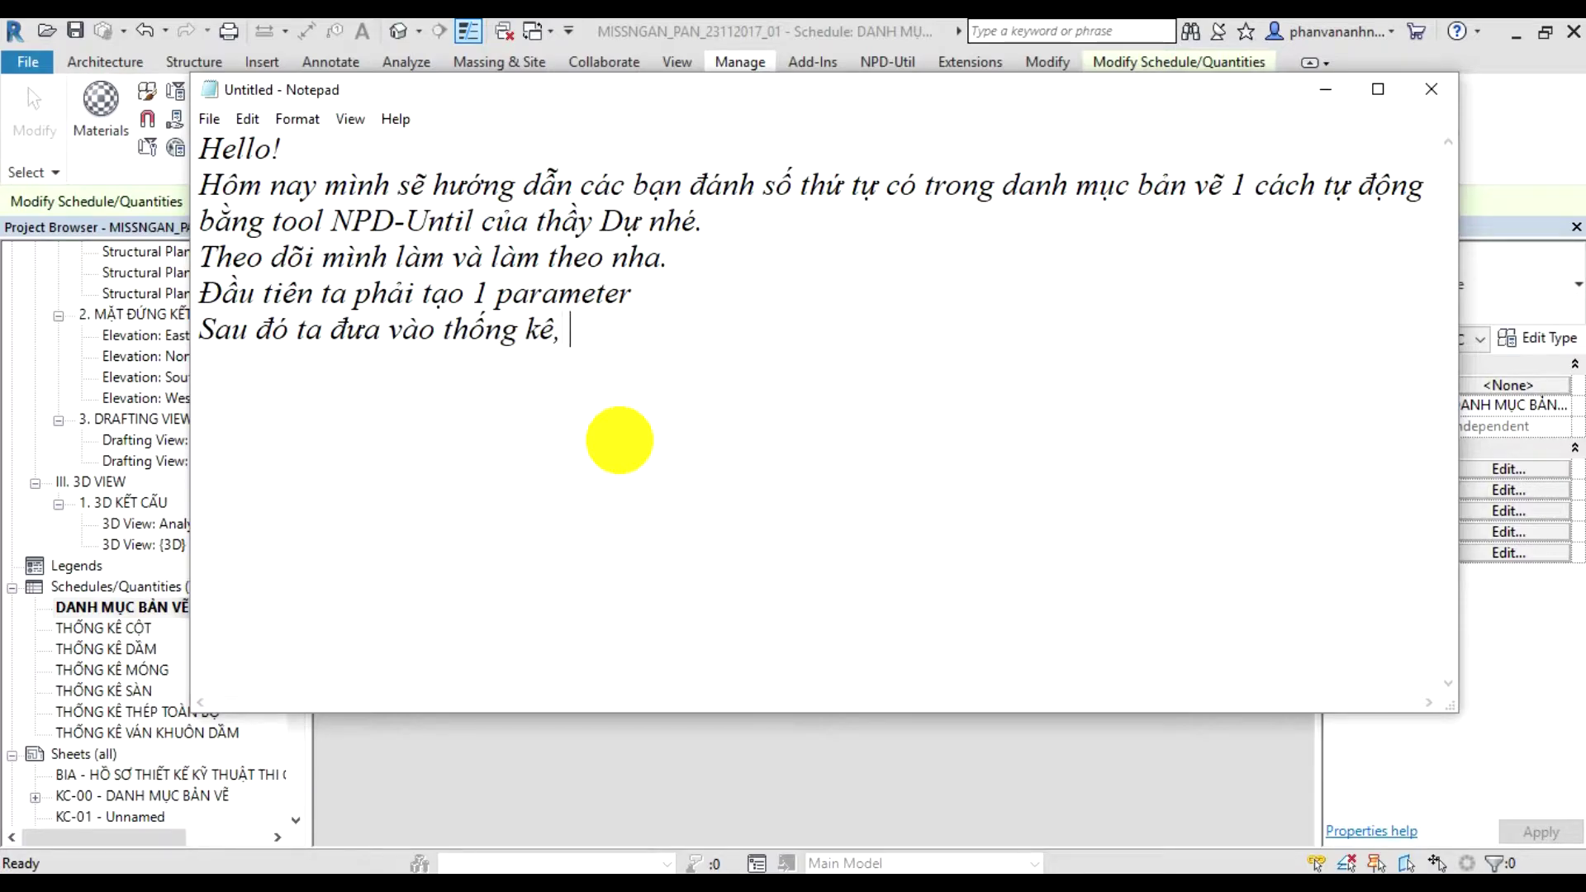
type(" các bạn có thể")
type("hâ")
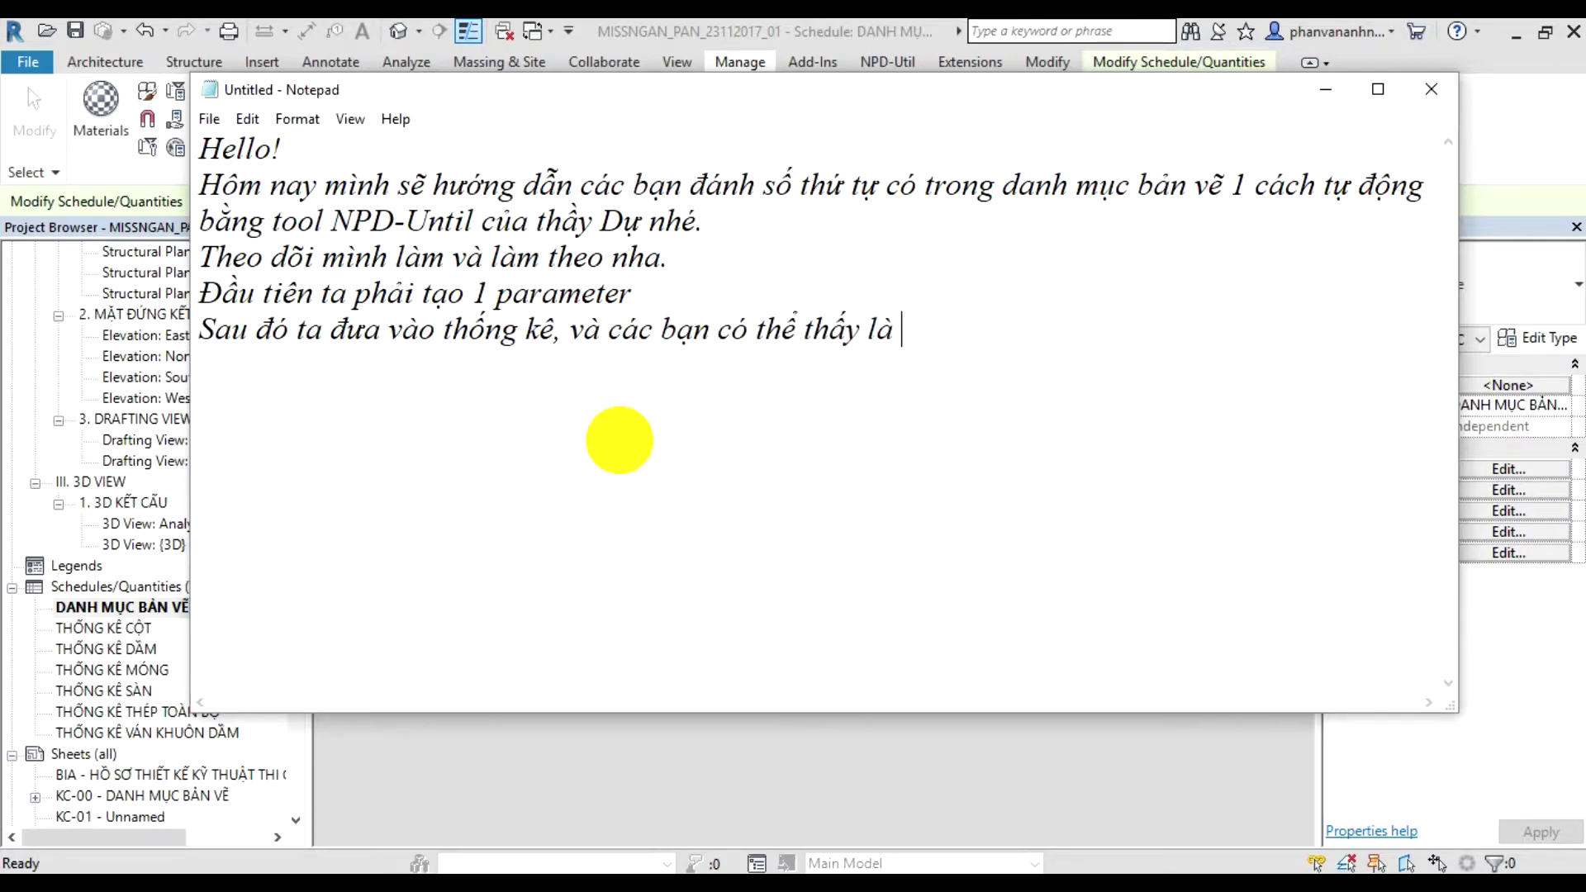
type(" chưa đánh số gì cả,")
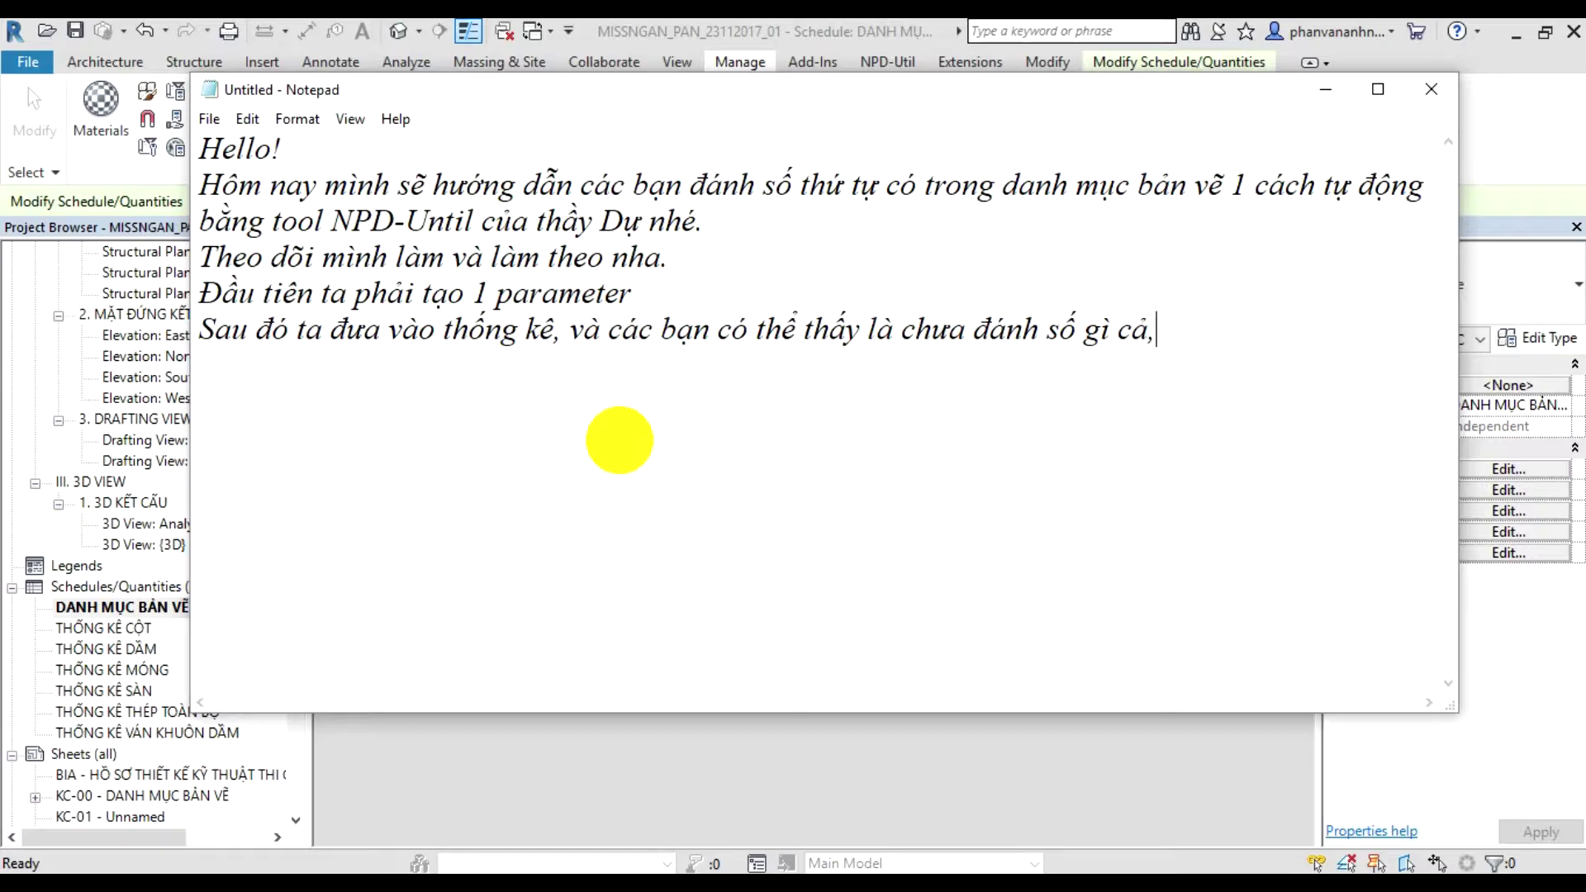
type("ếu ci")
type("ó cả trăm ba")
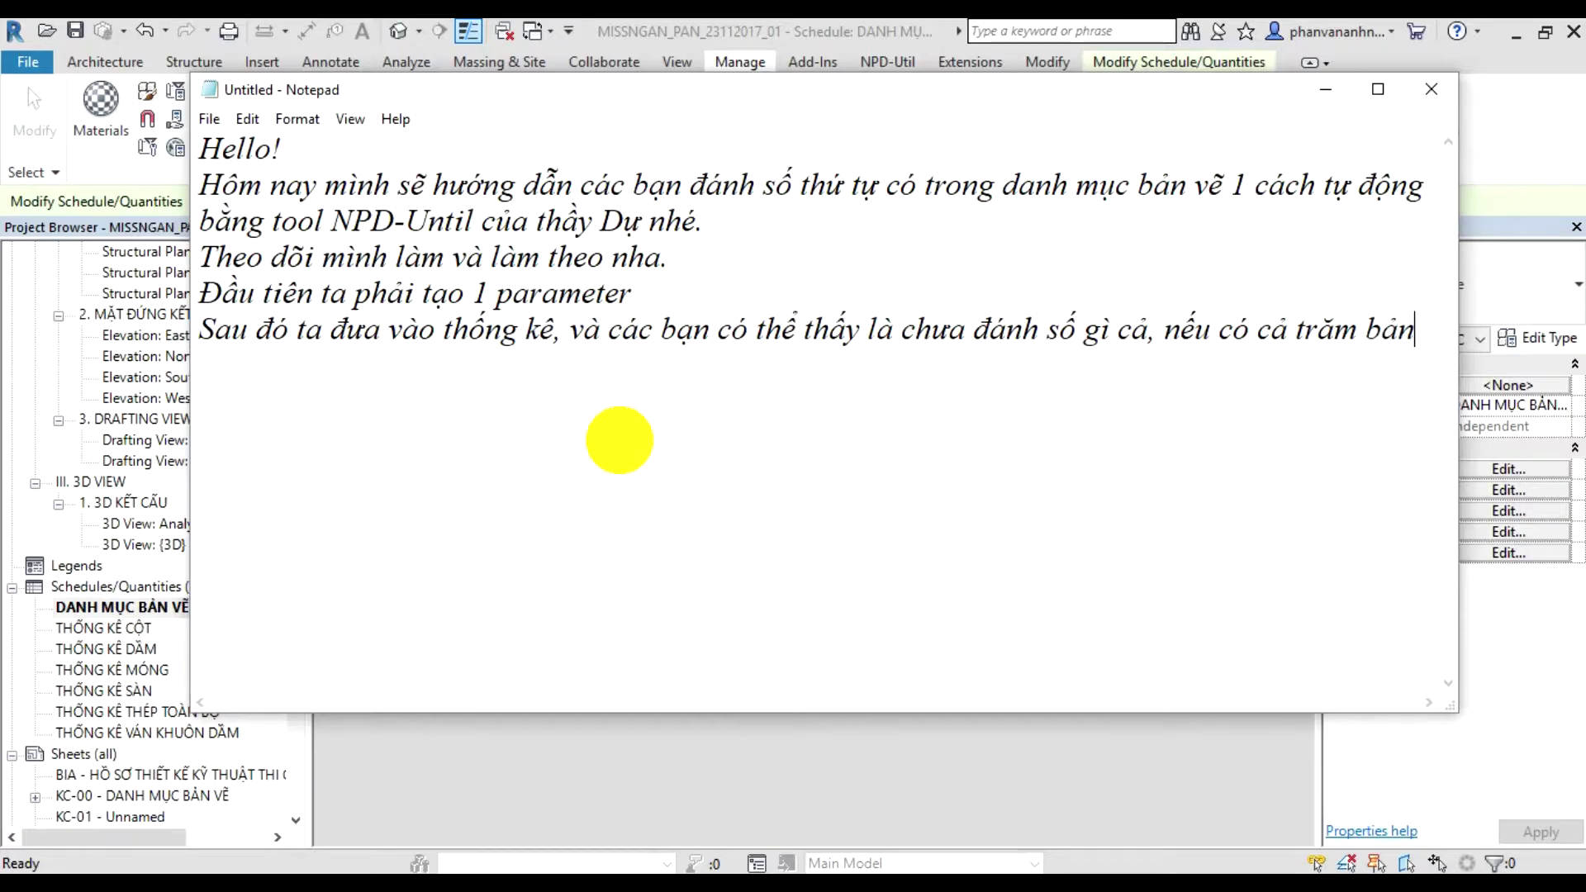
type("g")
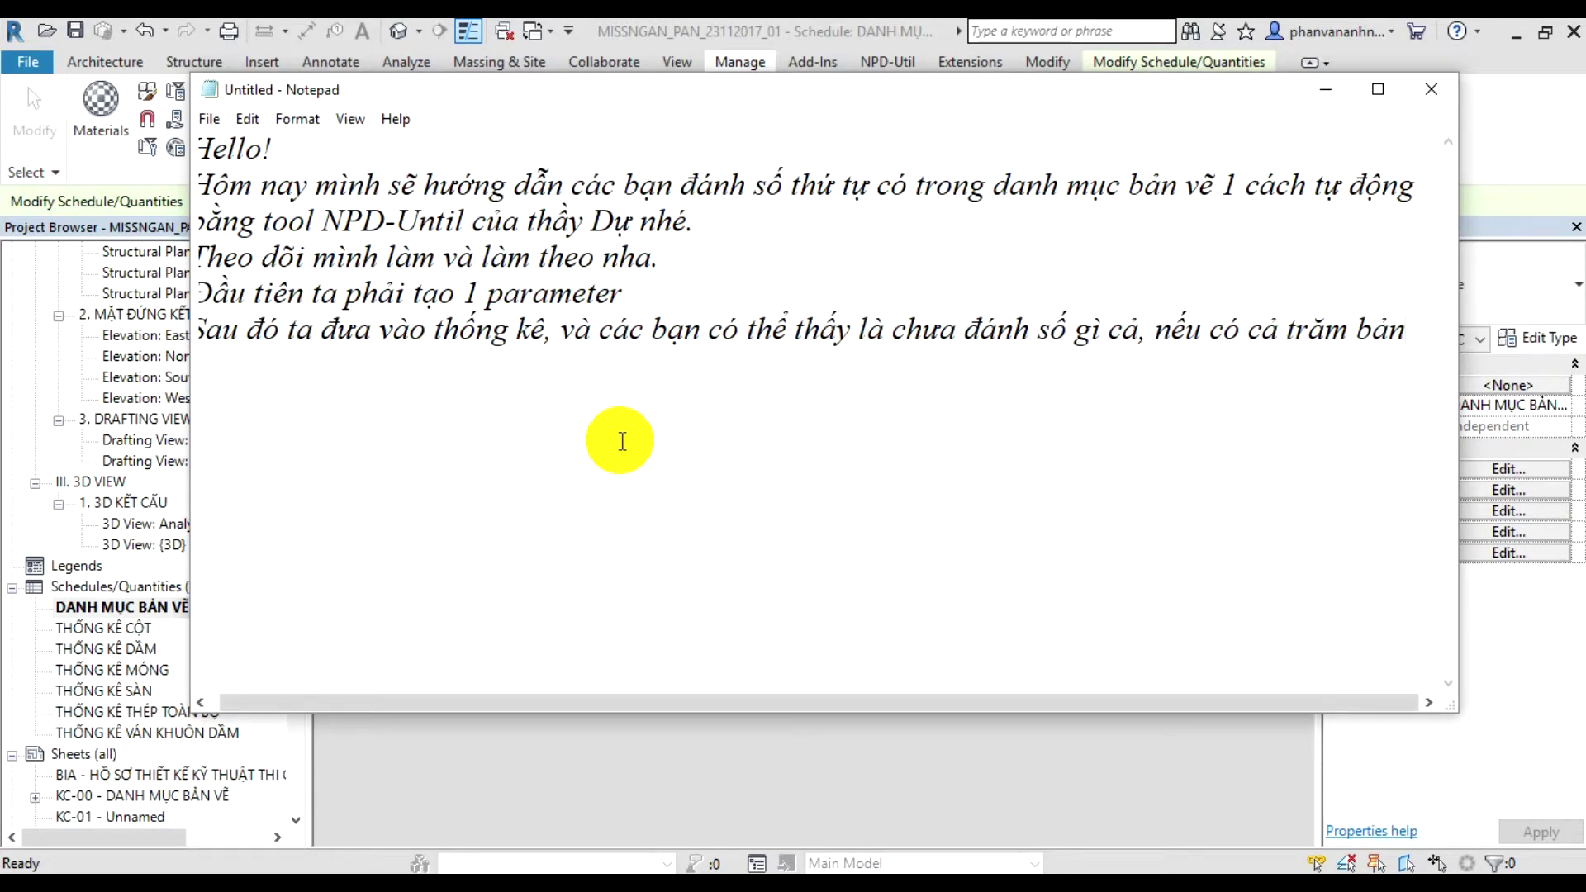
key("Return")
type("vẽ m")
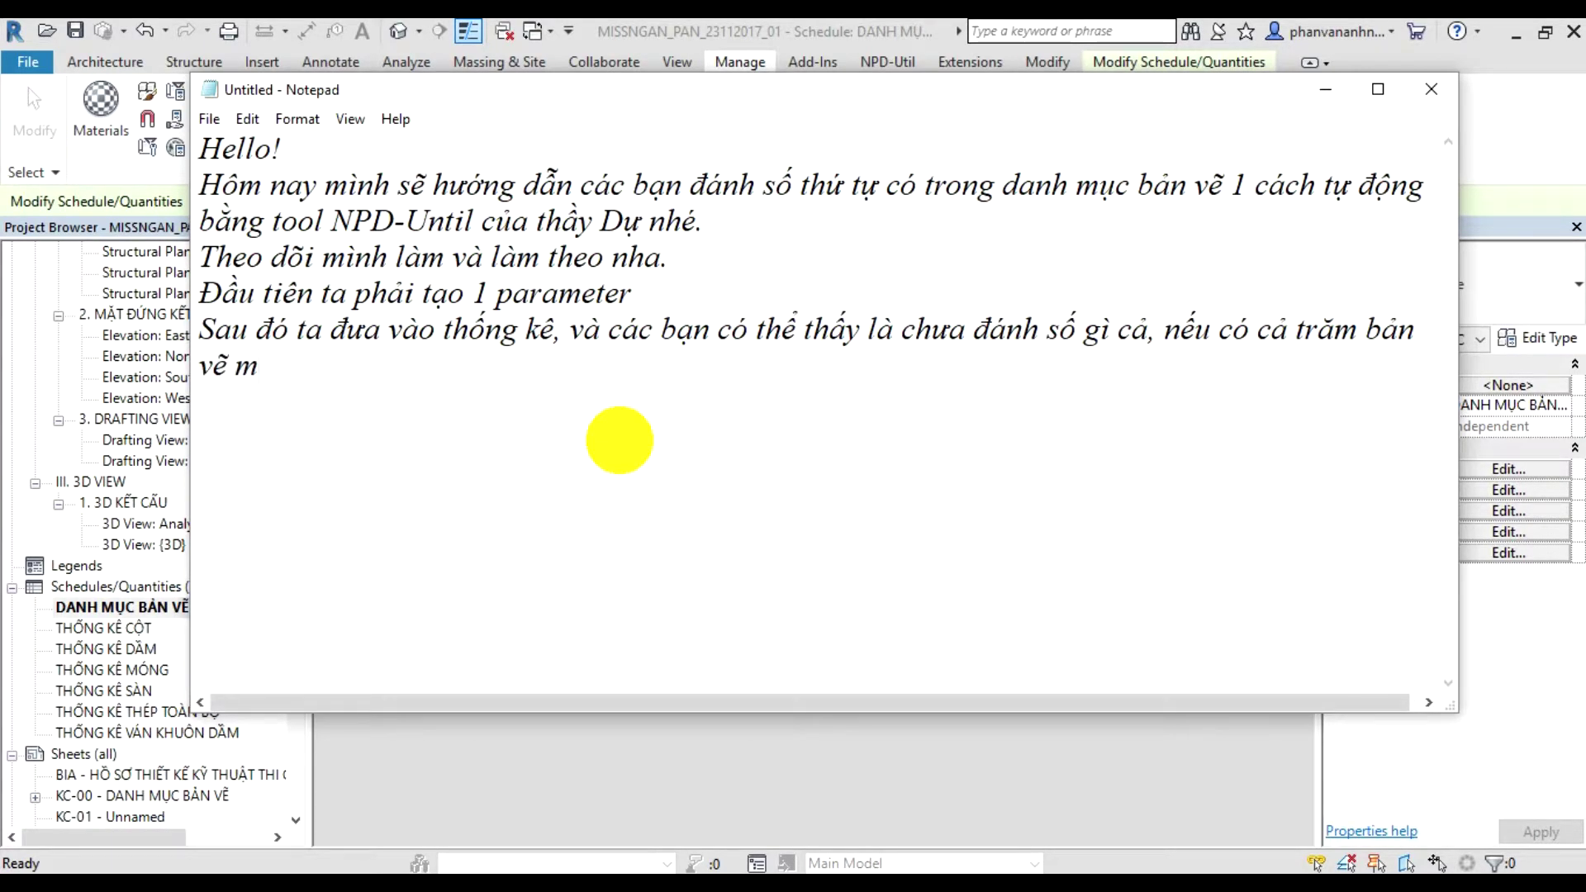
type(" ta ngo")
type(" dánh tau")
type(" thì lâu laăm")
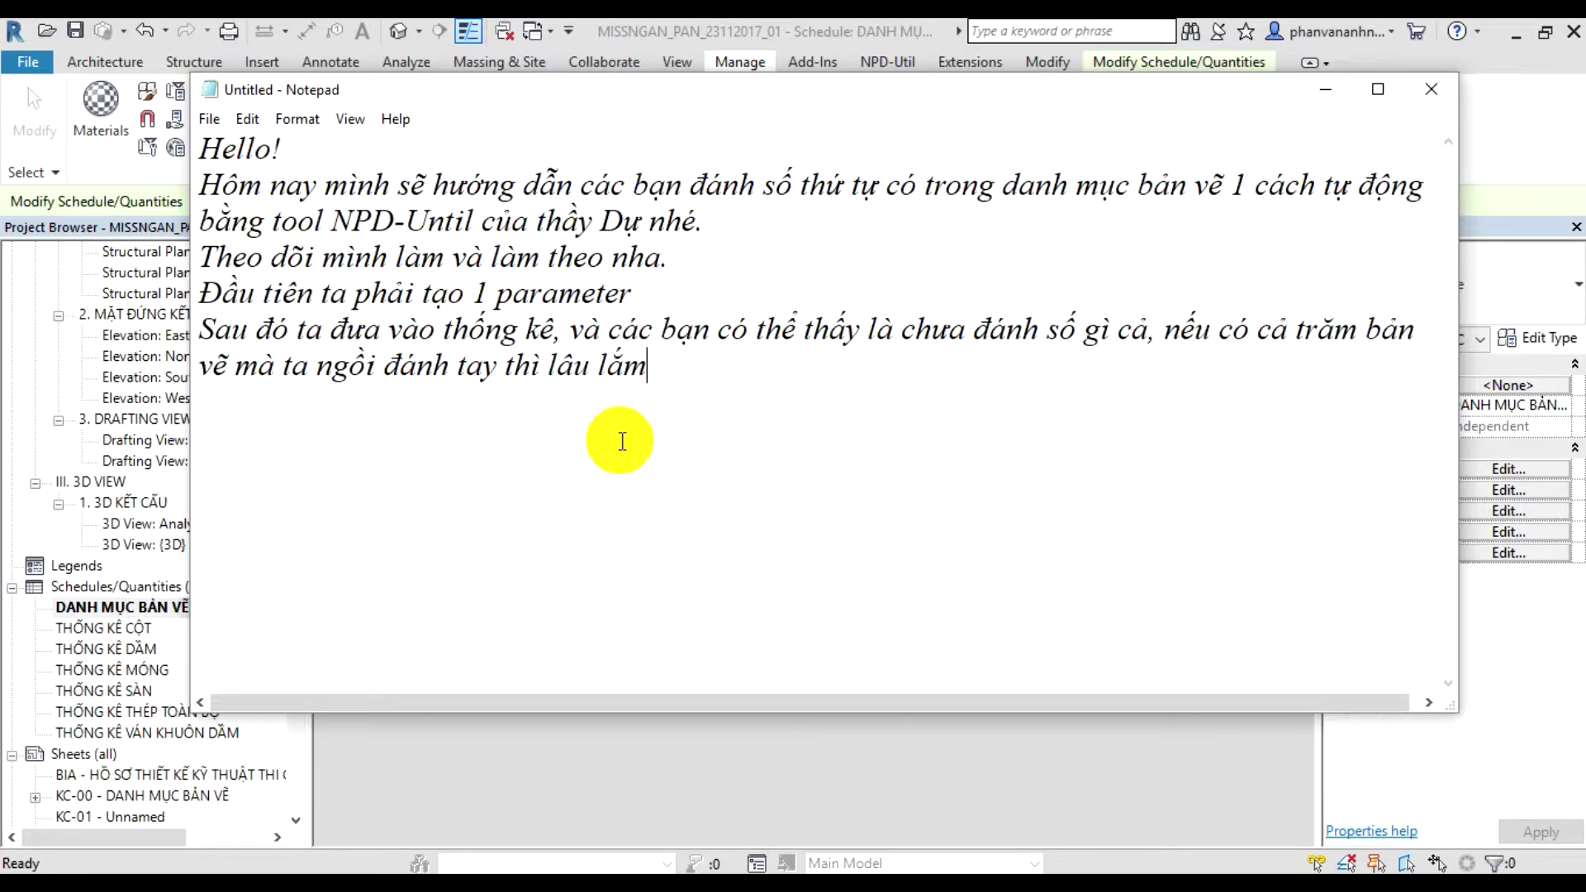
key("Return")
type("M")
type(" gio")
type("a ")
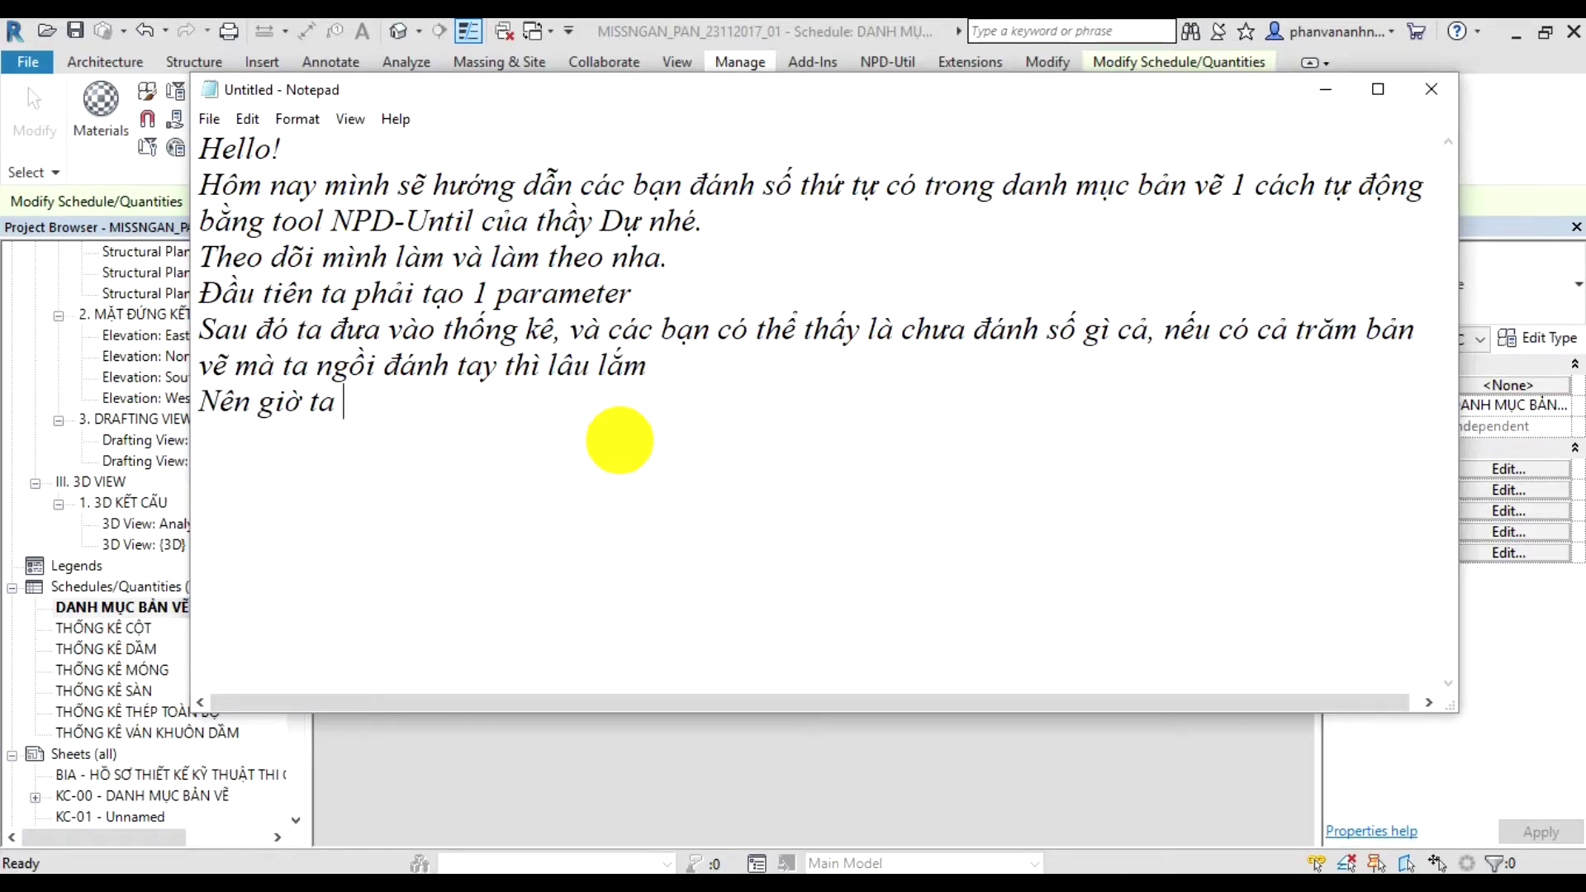
type("du")
type("g t")
type("oo")
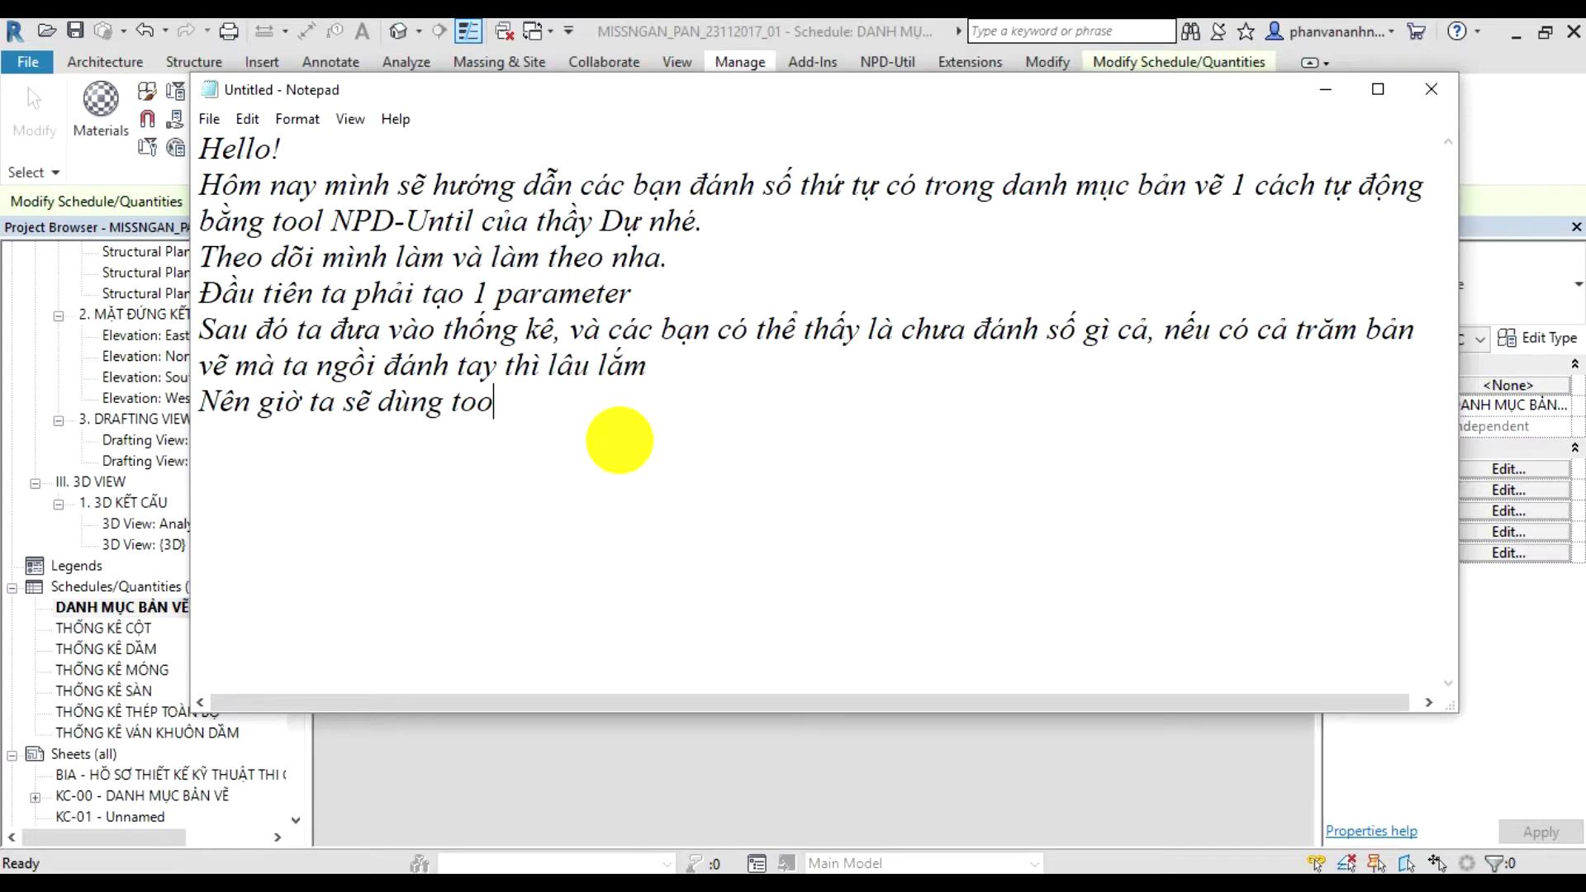
type("cu")
type("ar")
type("th")
type("Dự")
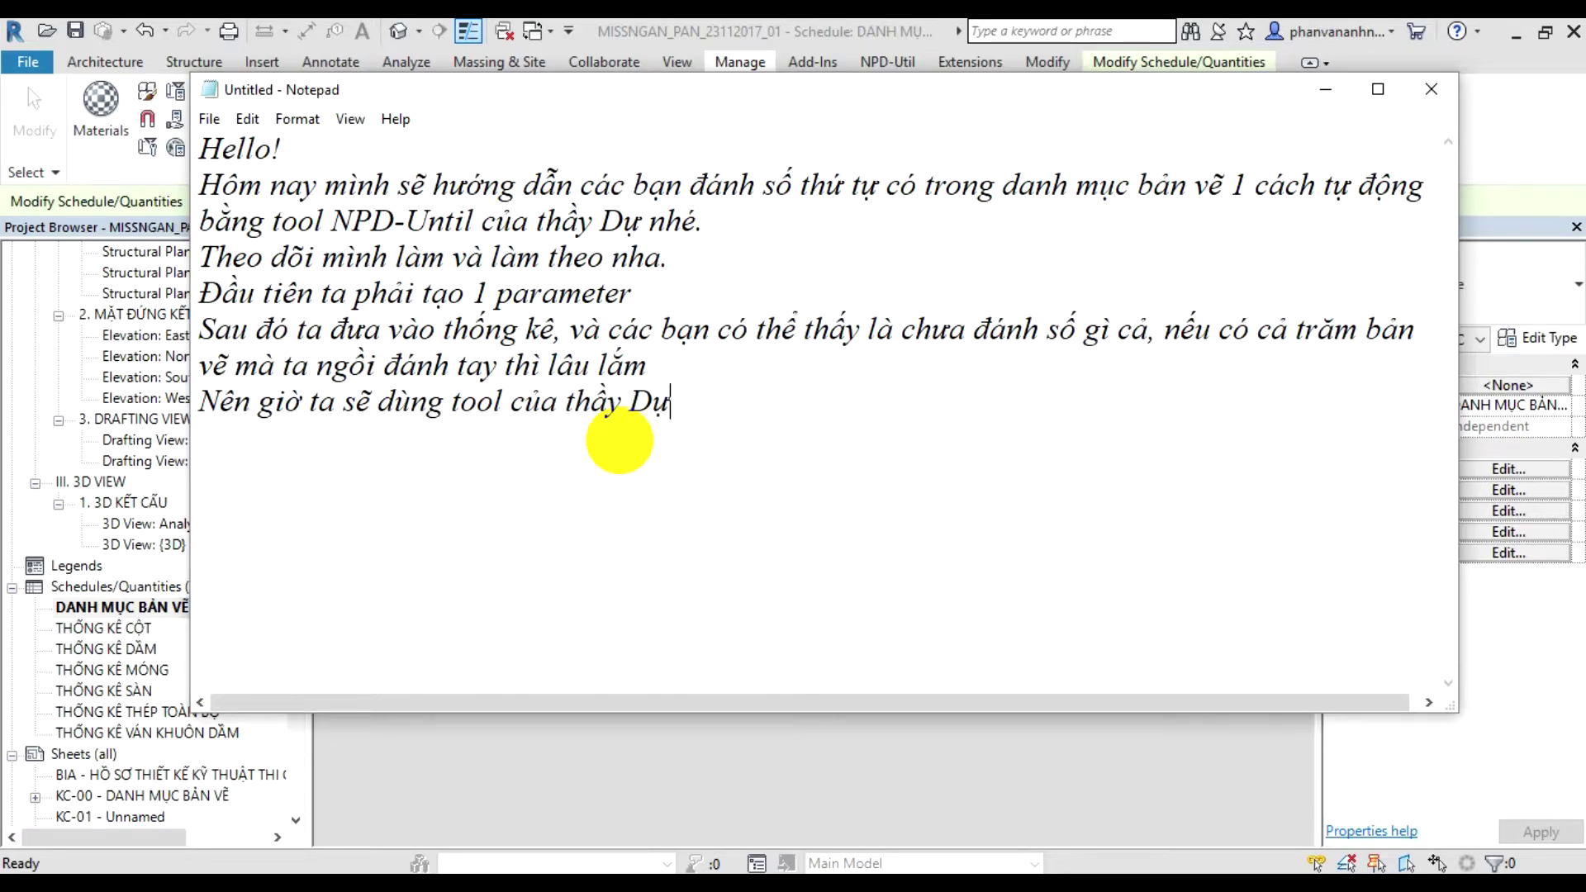
type("uwj")
type("ánh")
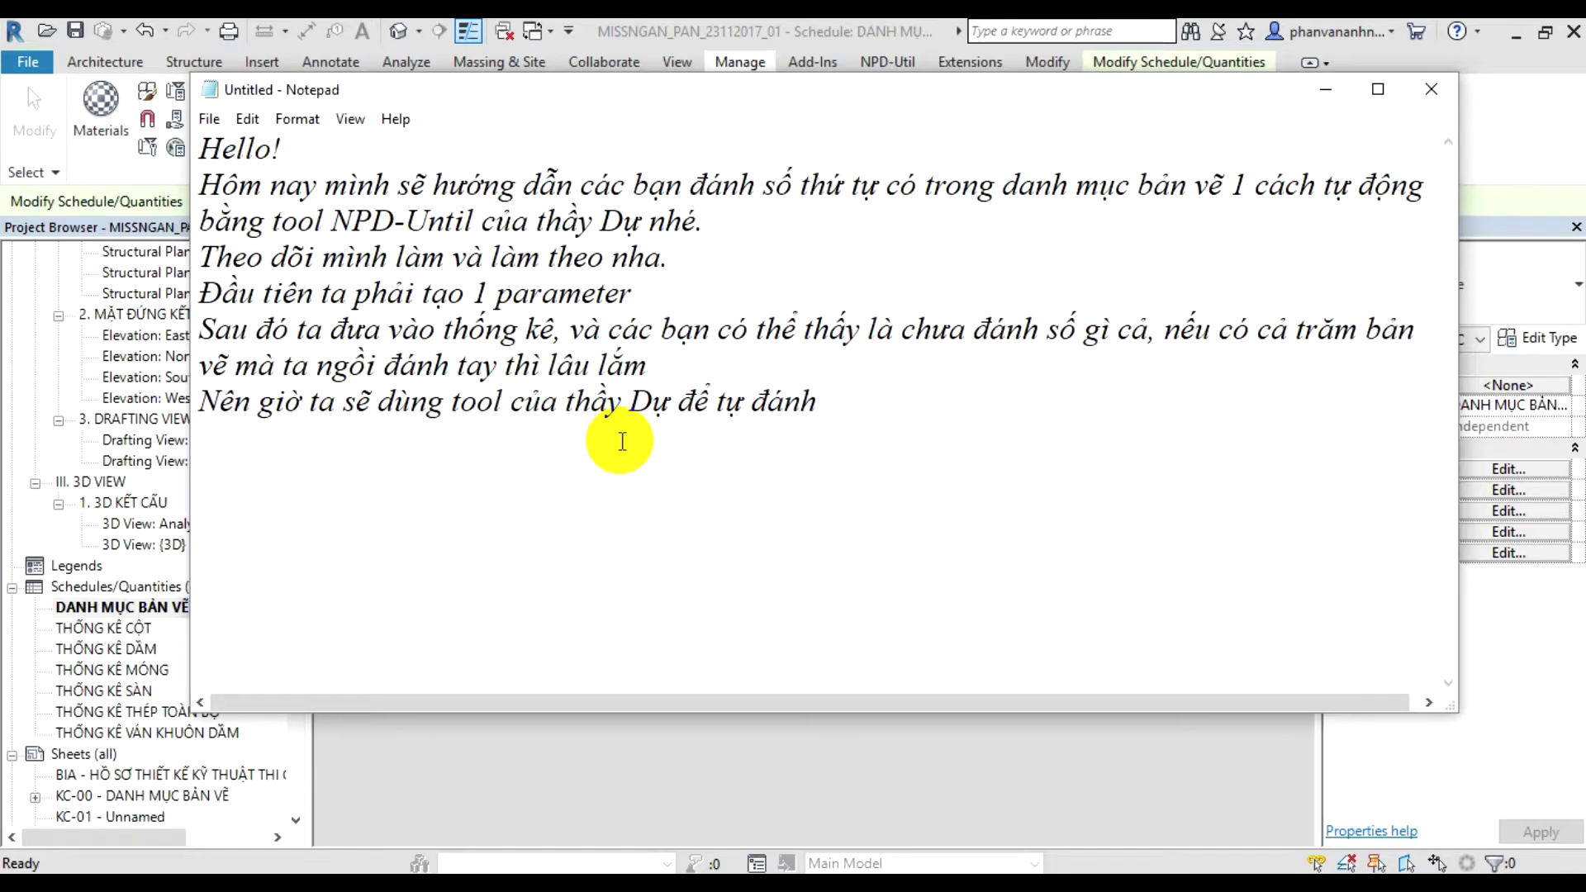
left_click(657, 762)
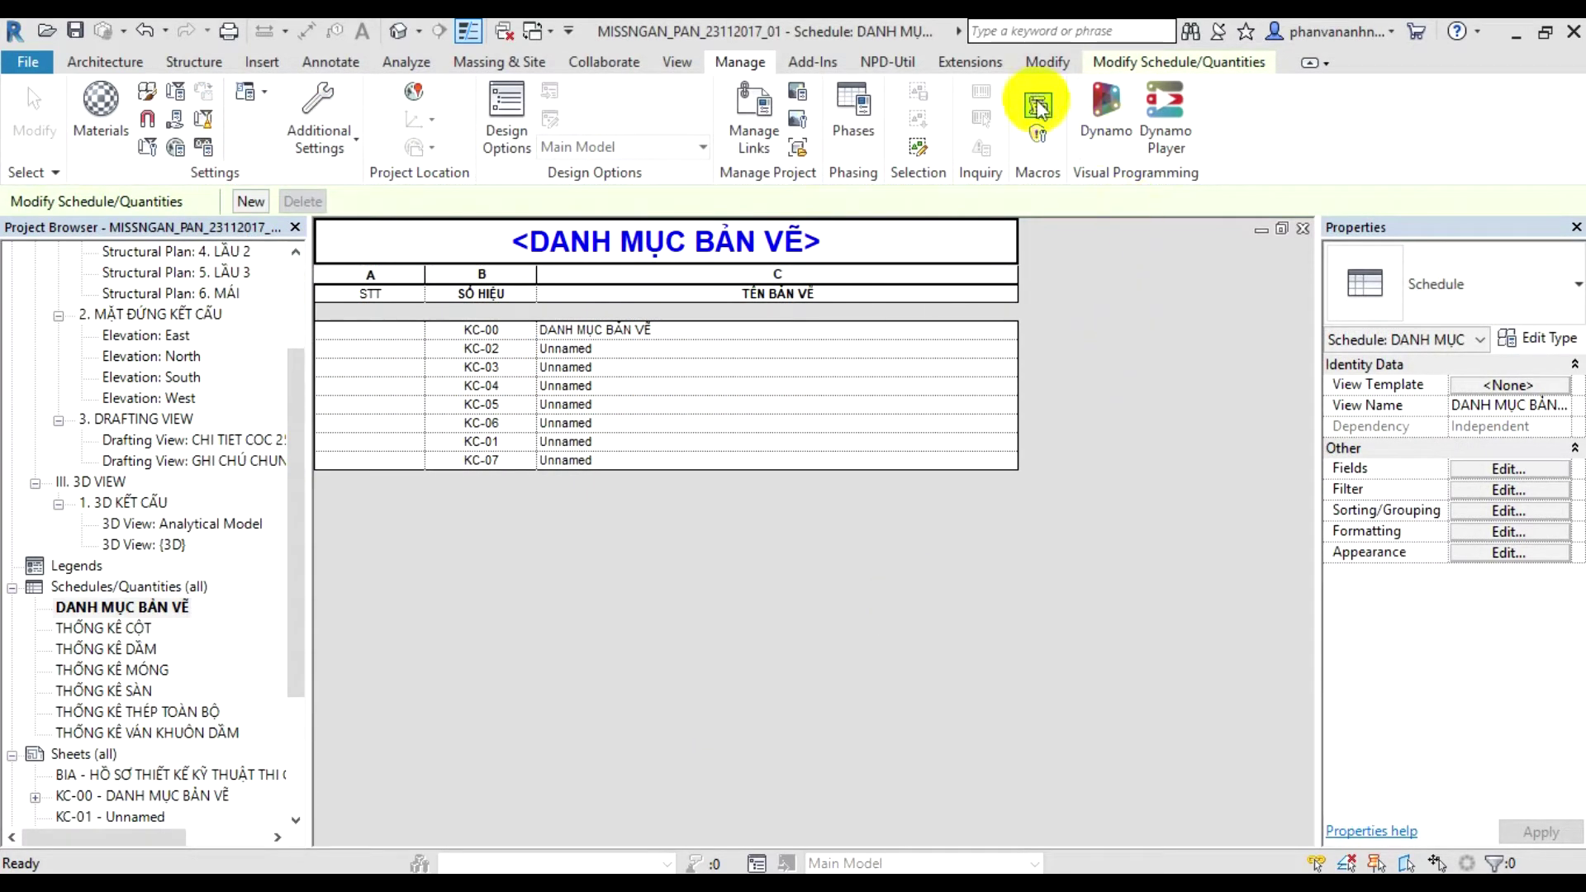
- Run NPD-Util's No. Sheet list on column STT, numbering all sheets 1–8
left_click(910, 63)
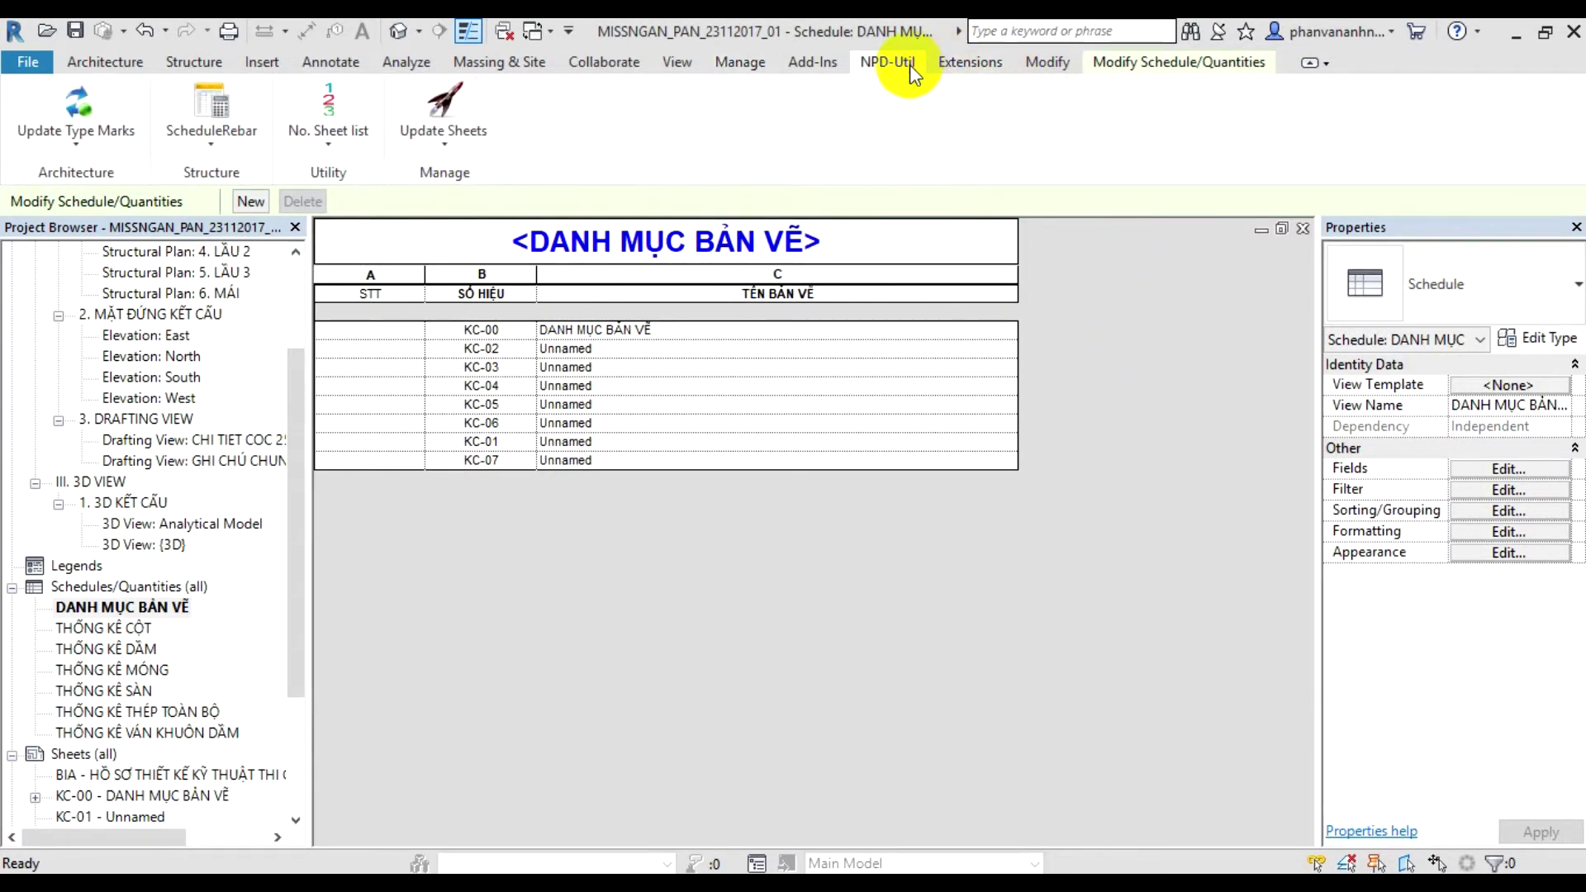
left_click(329, 152)
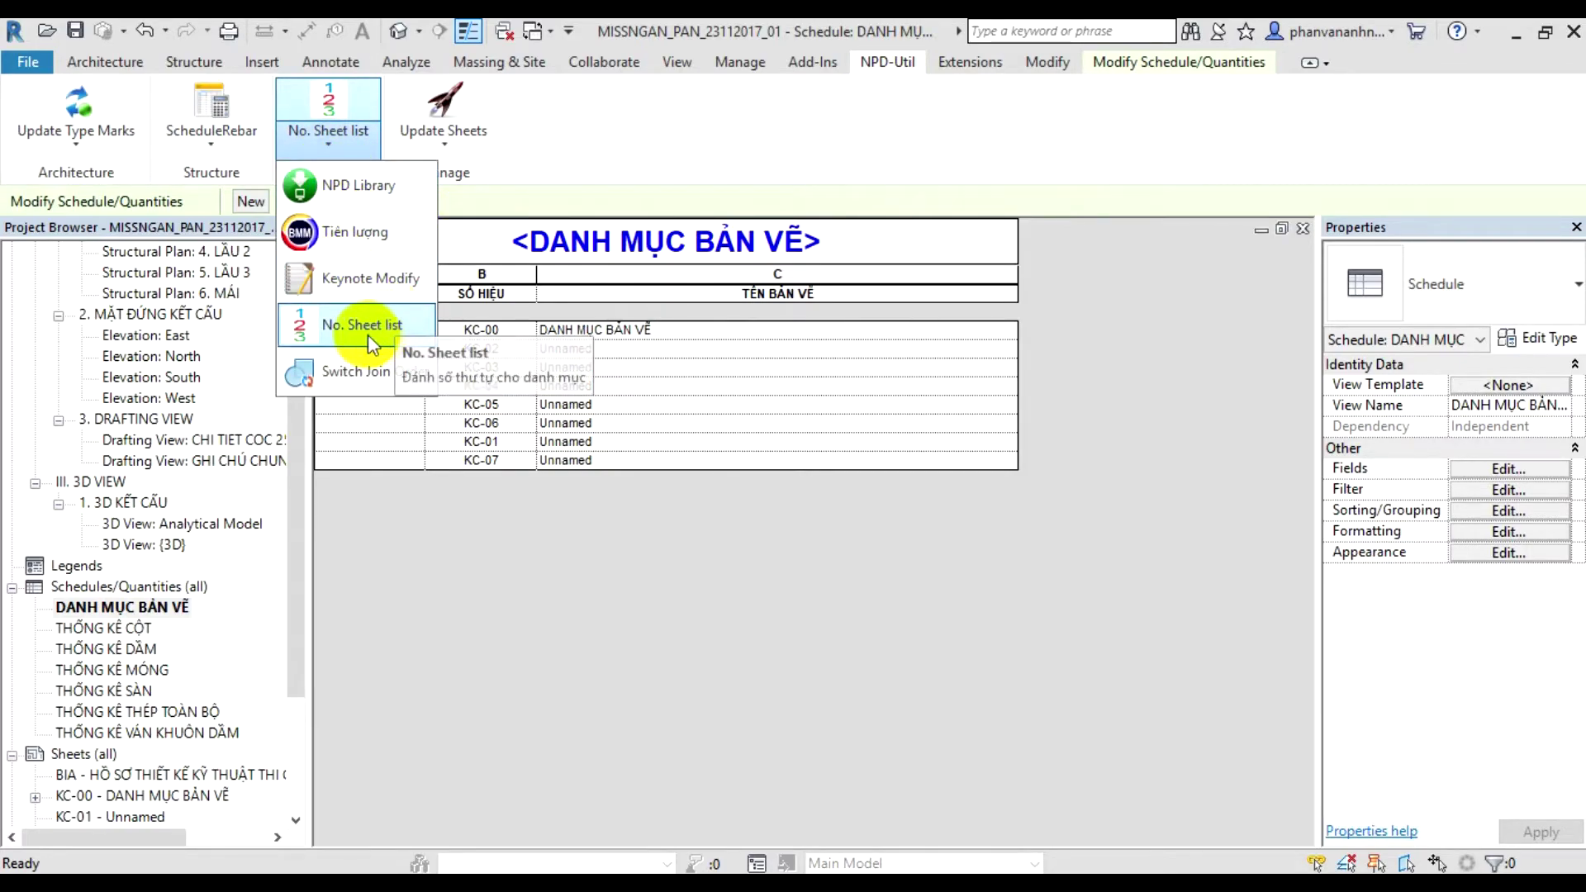
left_click(398, 326)
left_click_drag(327, 133, 1251, 307)
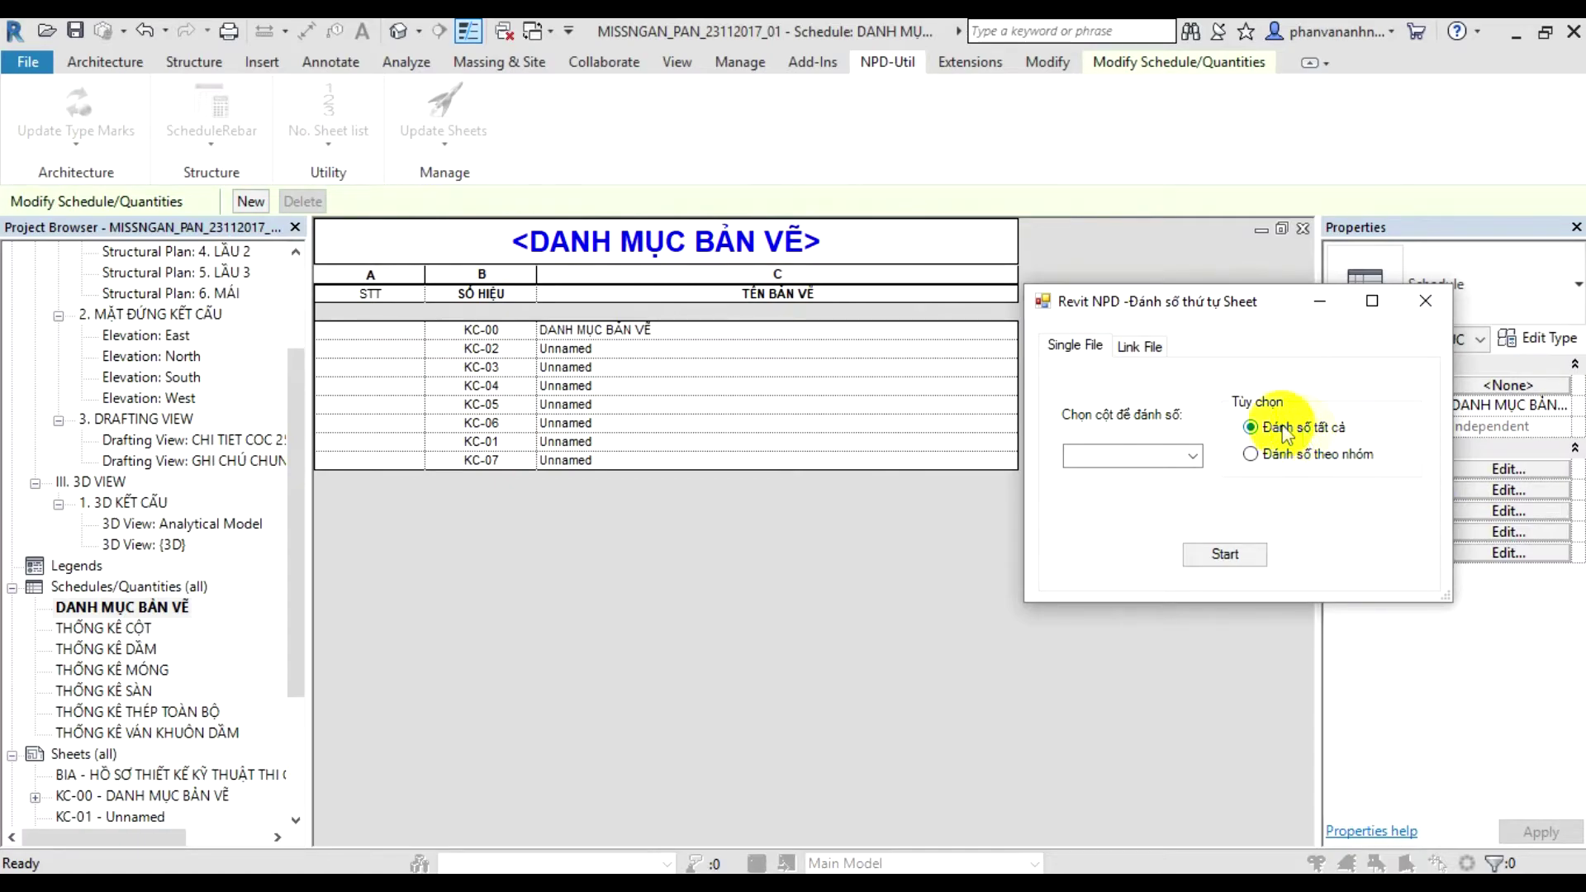
left_click(1192, 456)
left_click(1136, 507)
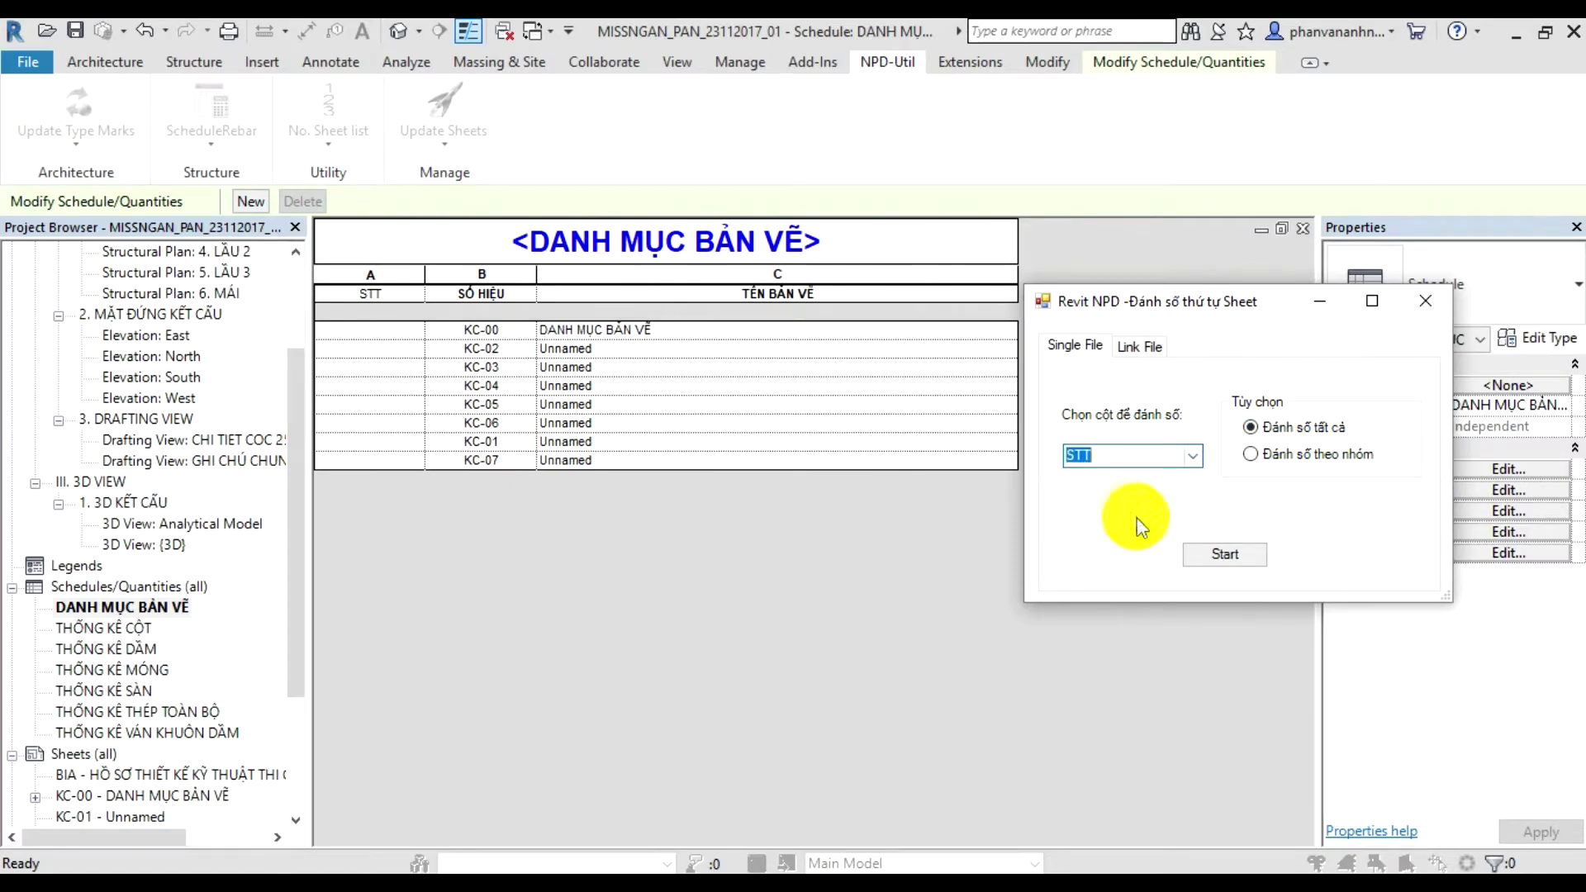
left_click(1214, 558)
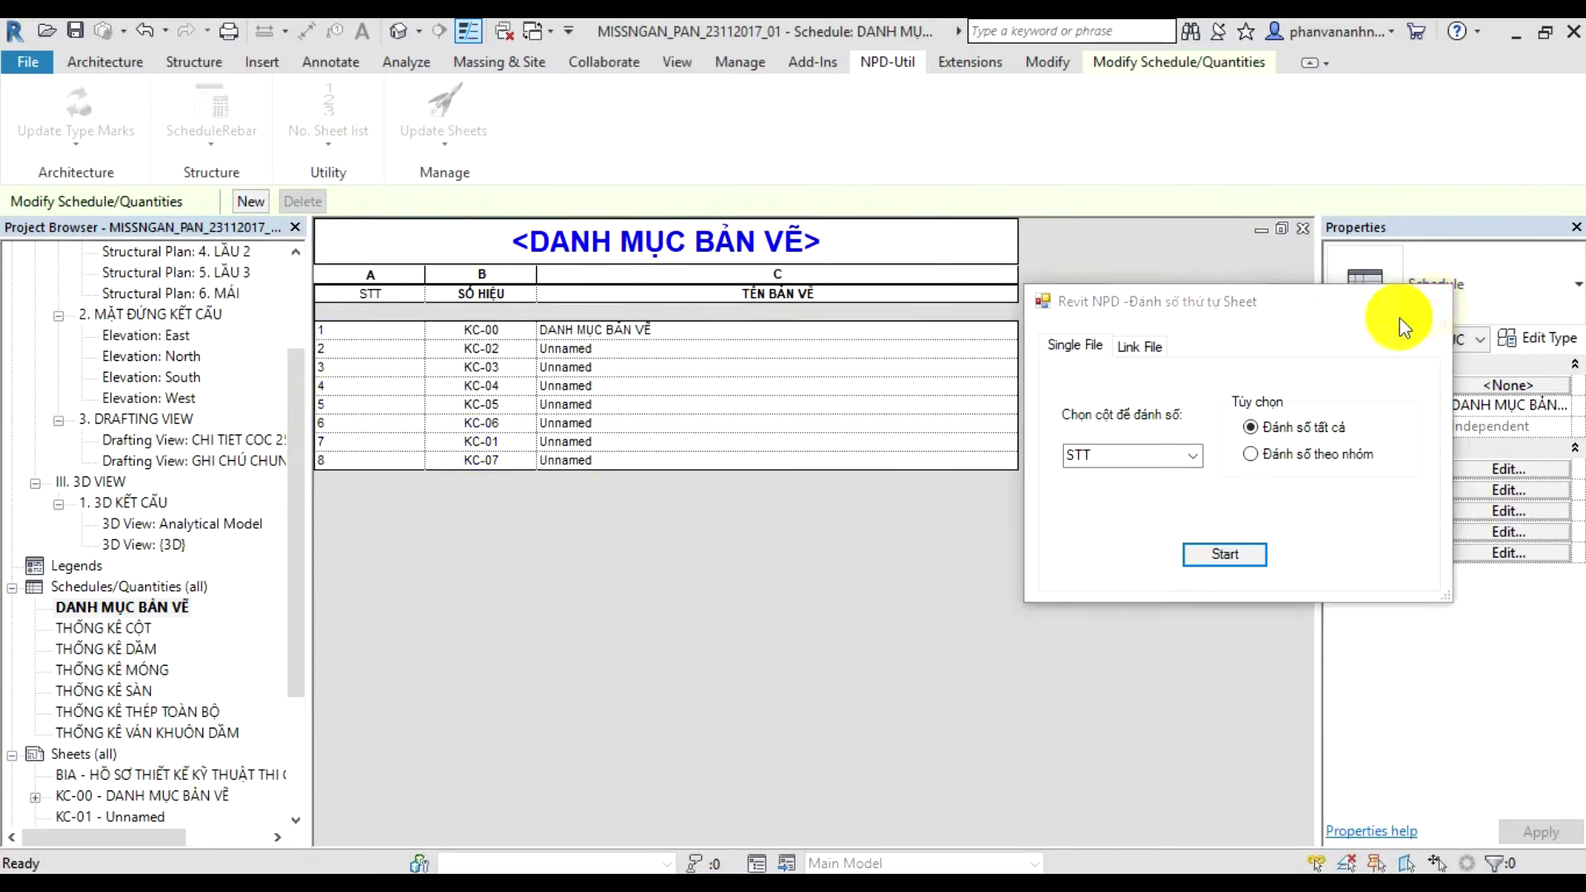
left_click(1425, 307)
left_click(371, 274)
- Set the STT column alignment to horizontal Center and vertical Middle
left_click(1039, 62)
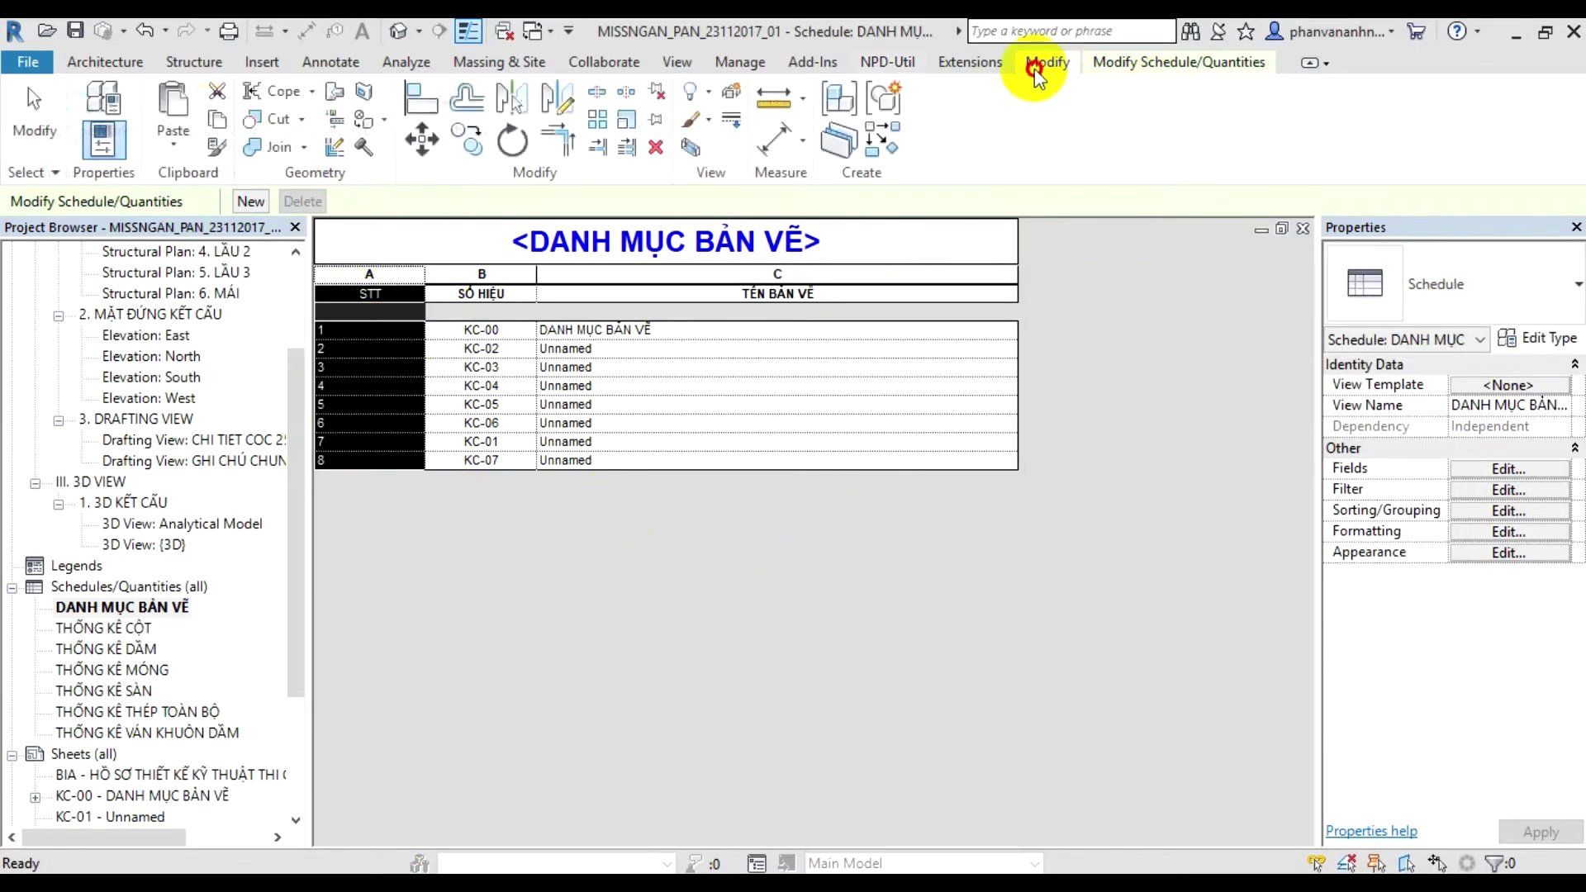
left_click(1140, 62)
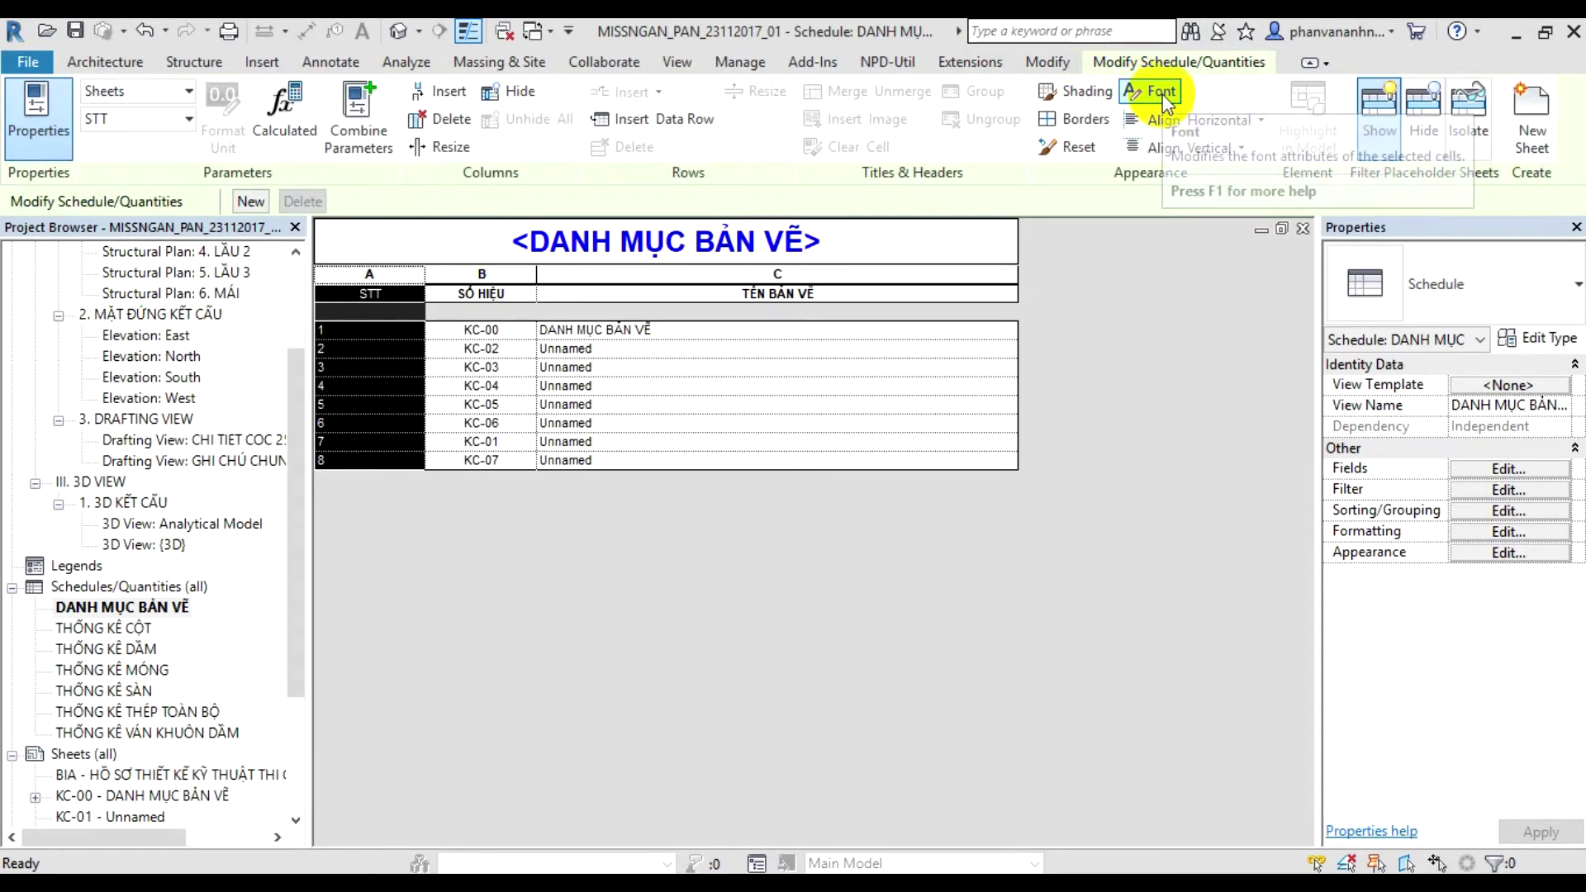
left_click(1197, 120)
left_click(1191, 157)
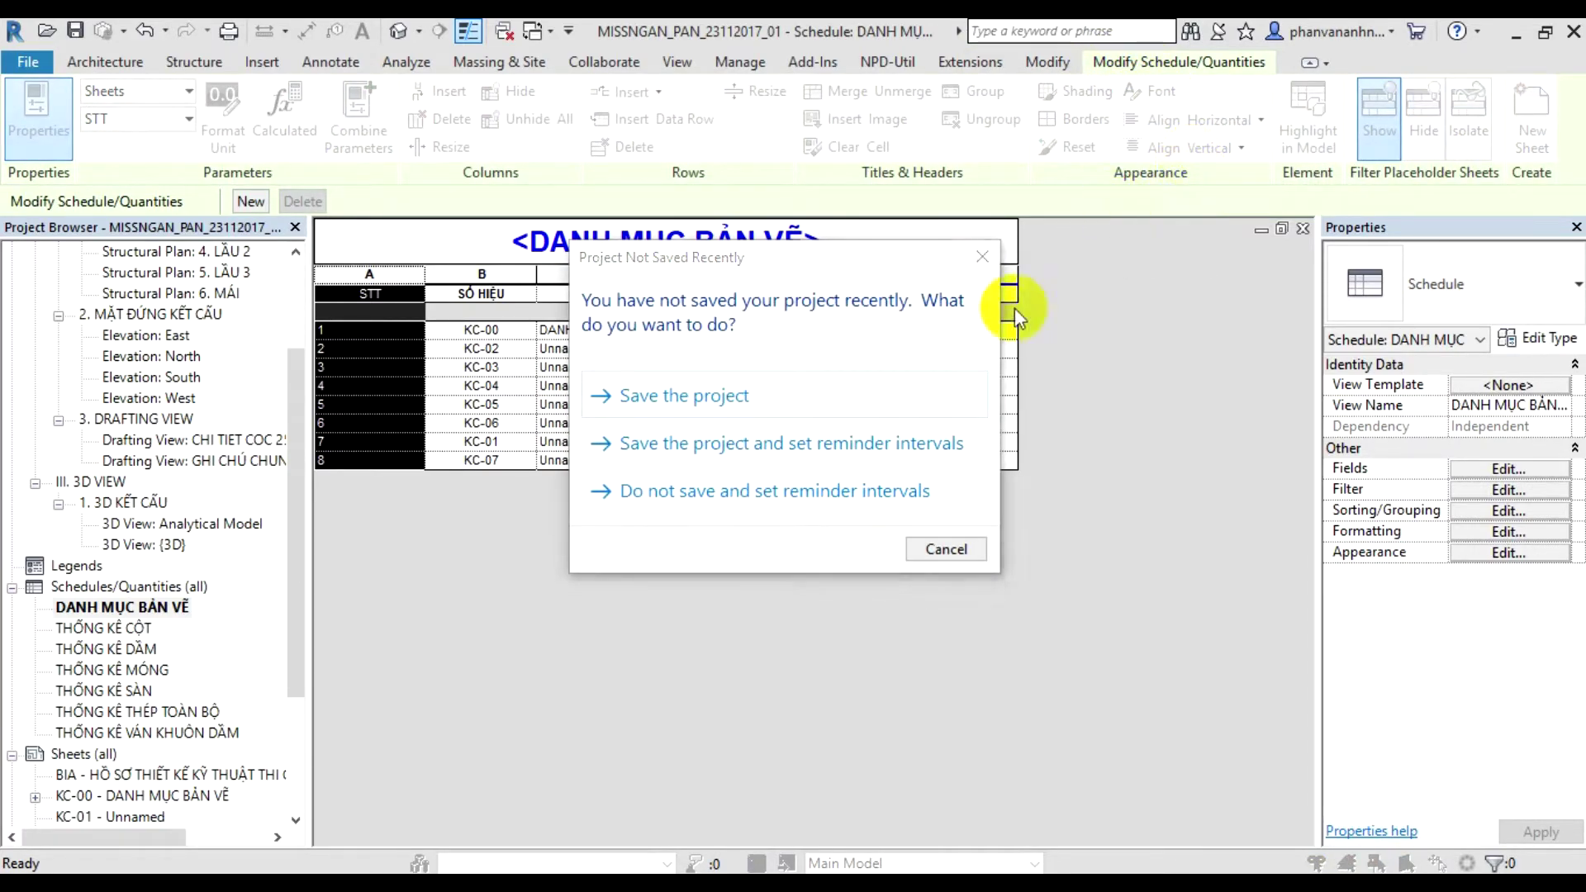
left_click(981, 257)
left_click(1189, 147)
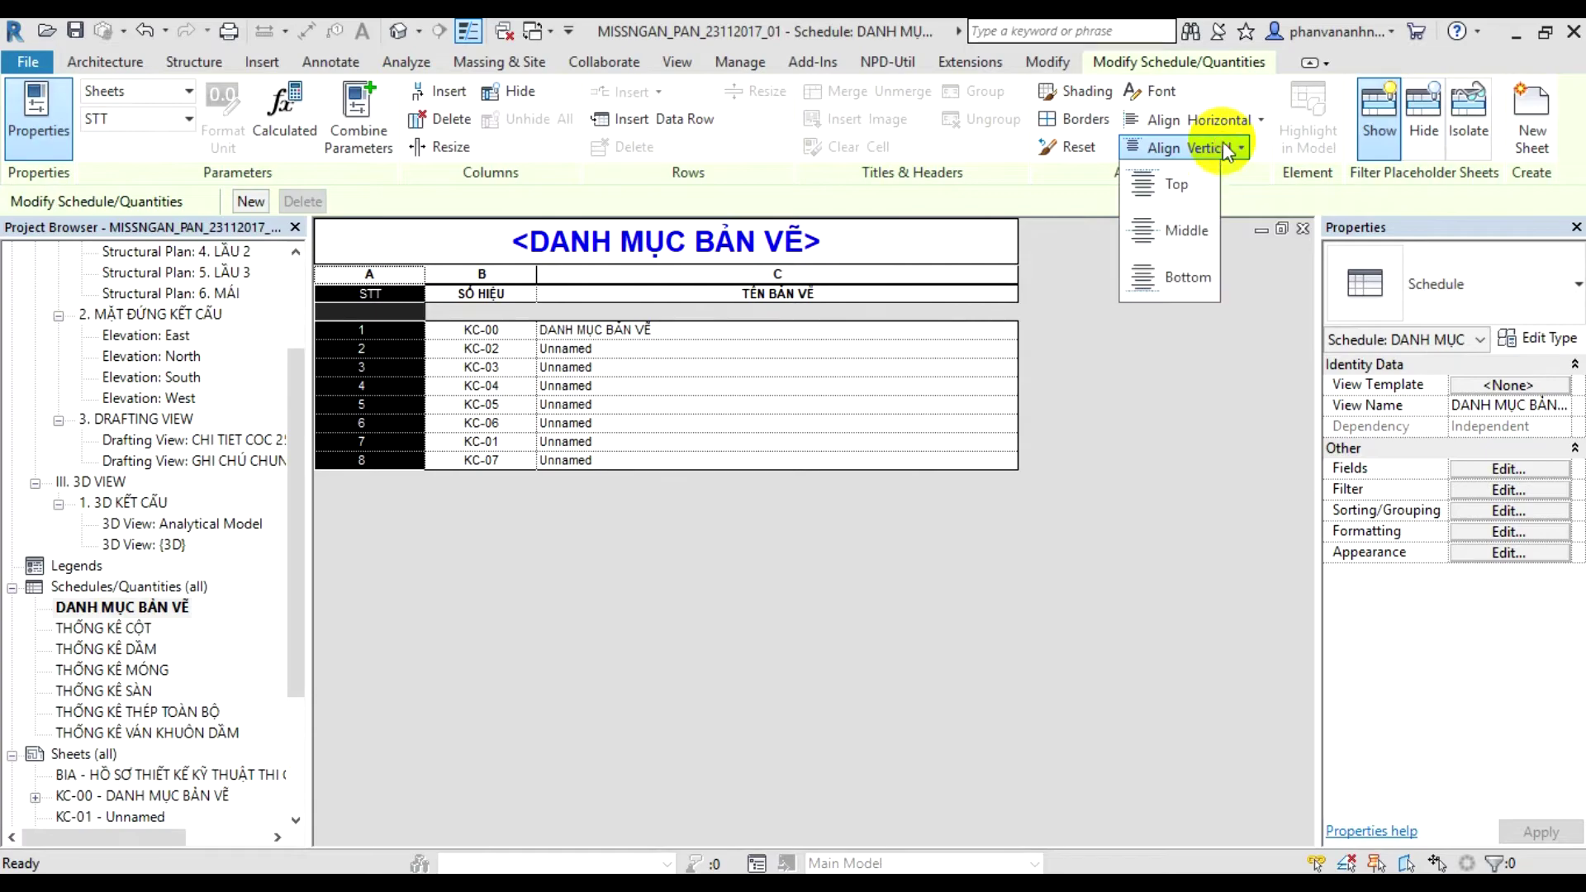
left_click(1189, 230)
left_click(901, 245)
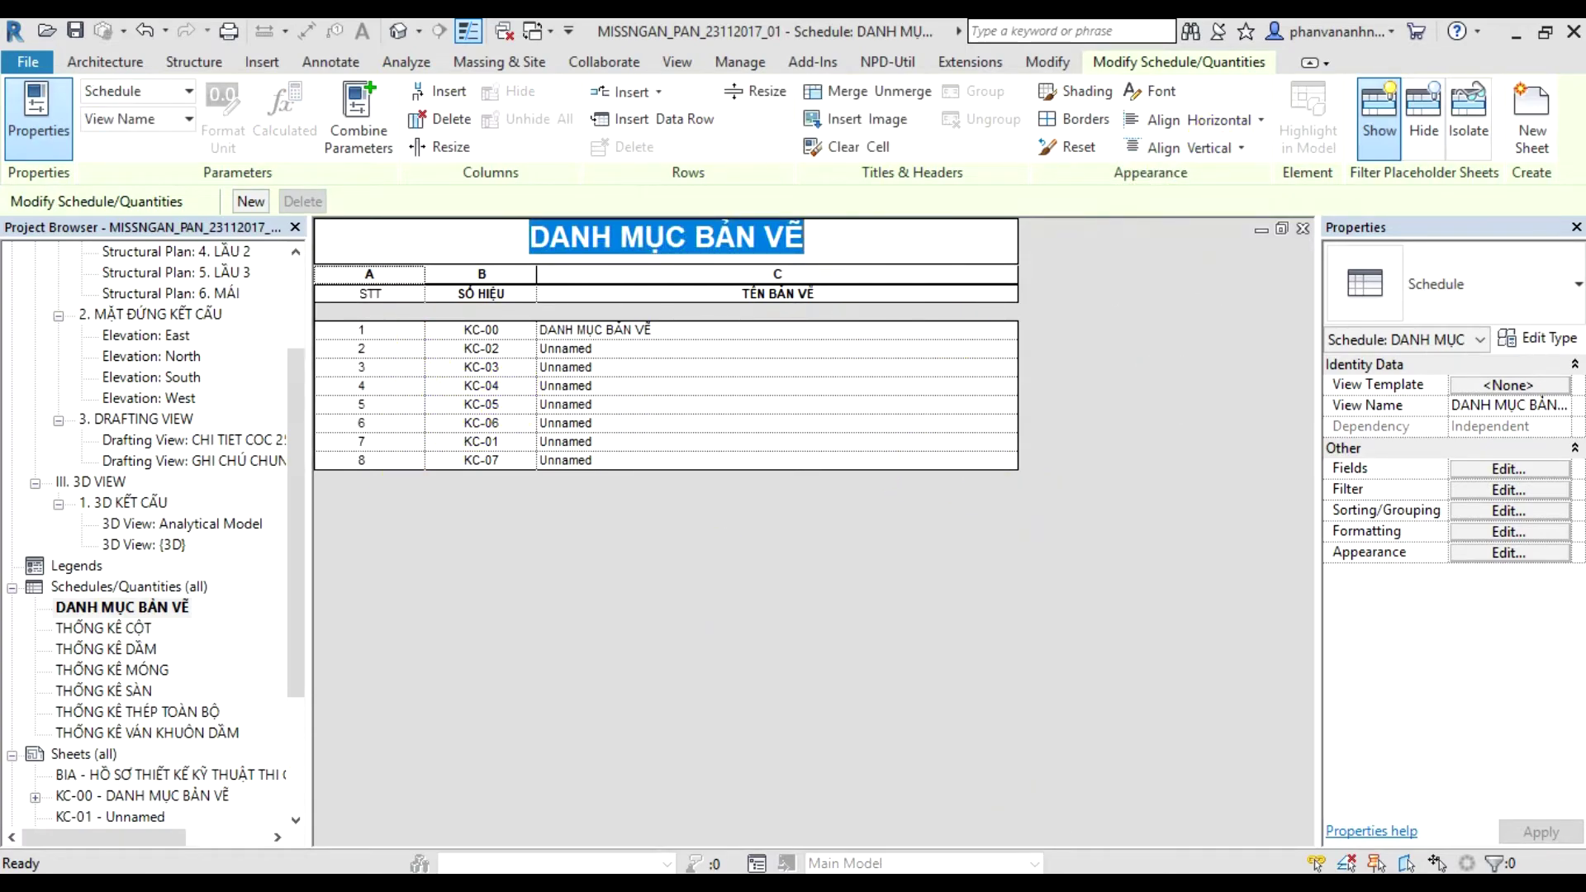
key("alt+Tab")
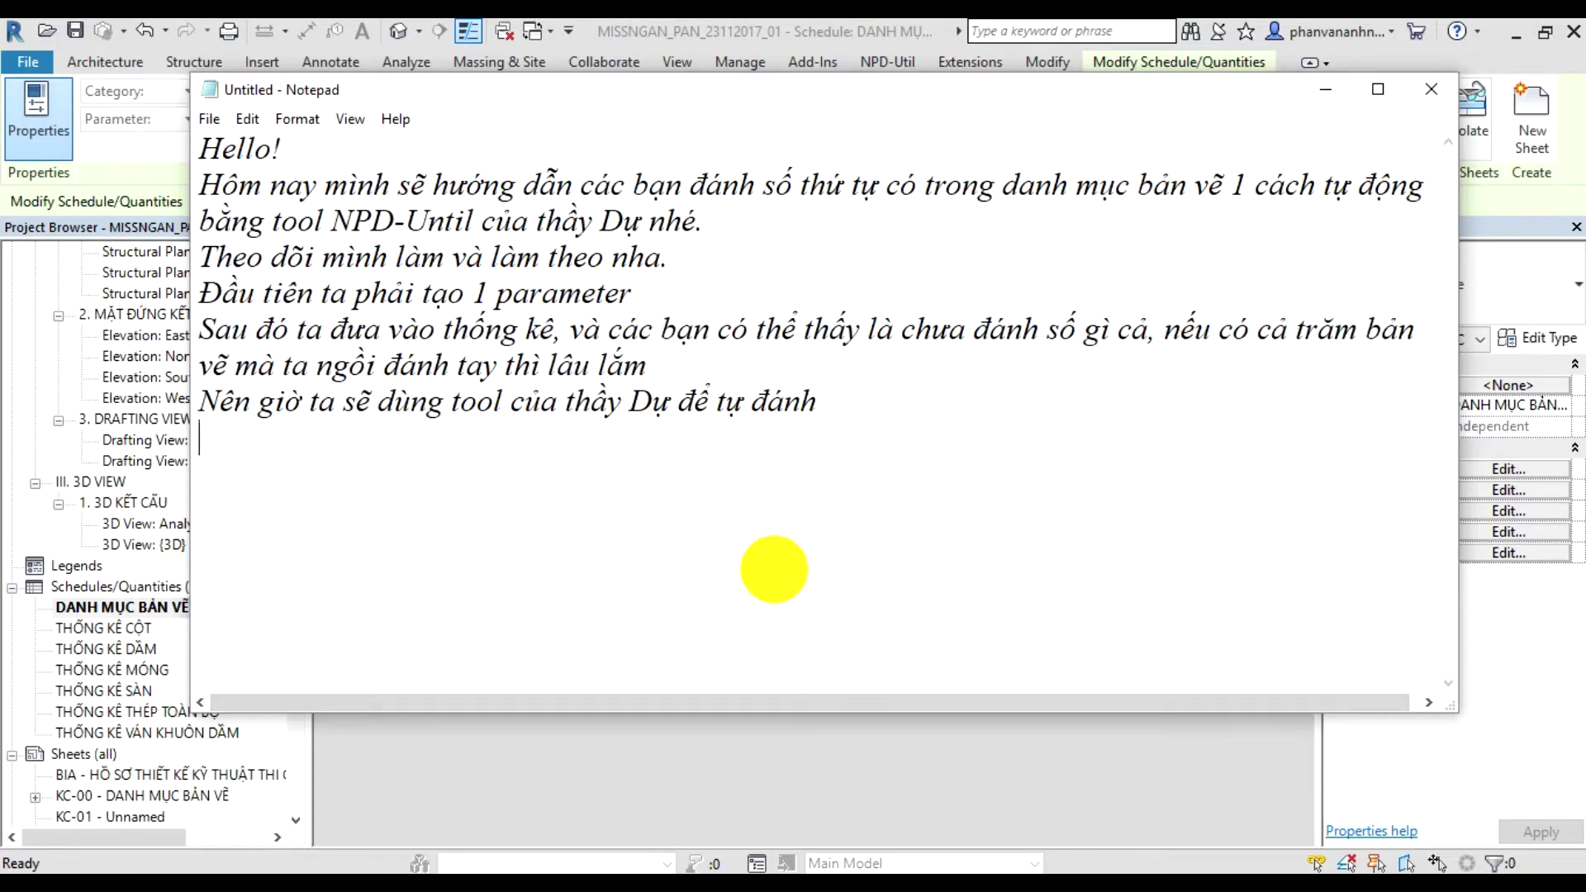
- Add a thank-you closing line and begin the credit 'Video này được thực hiện dựa'
type("ok")
type(" mo")
type("thư")
type("đa")
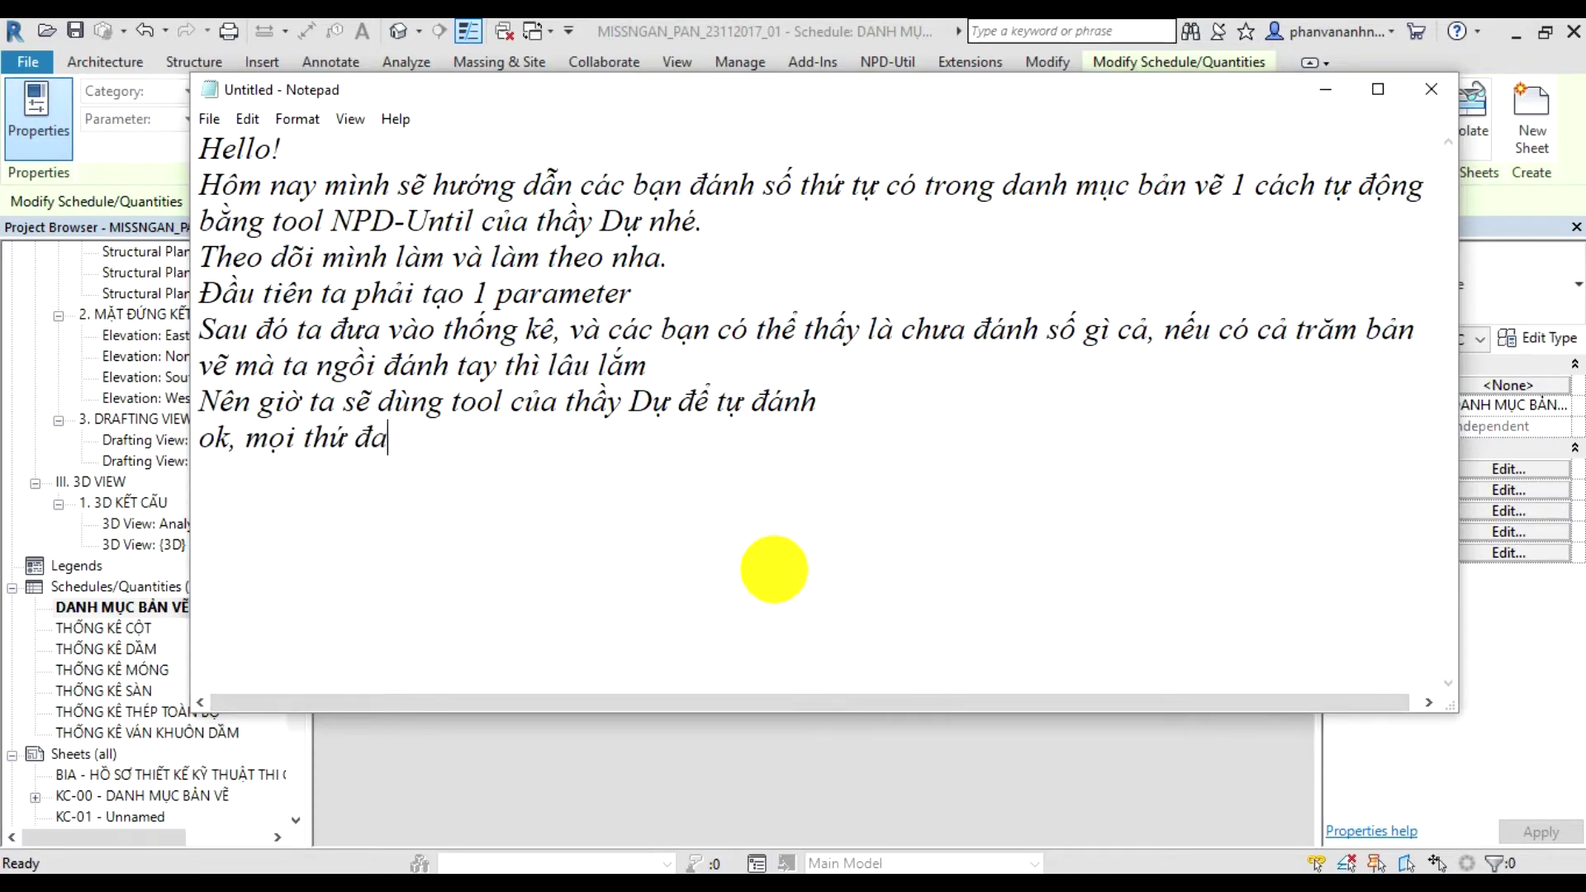
type("ng")
type(", chú")
type("ca")
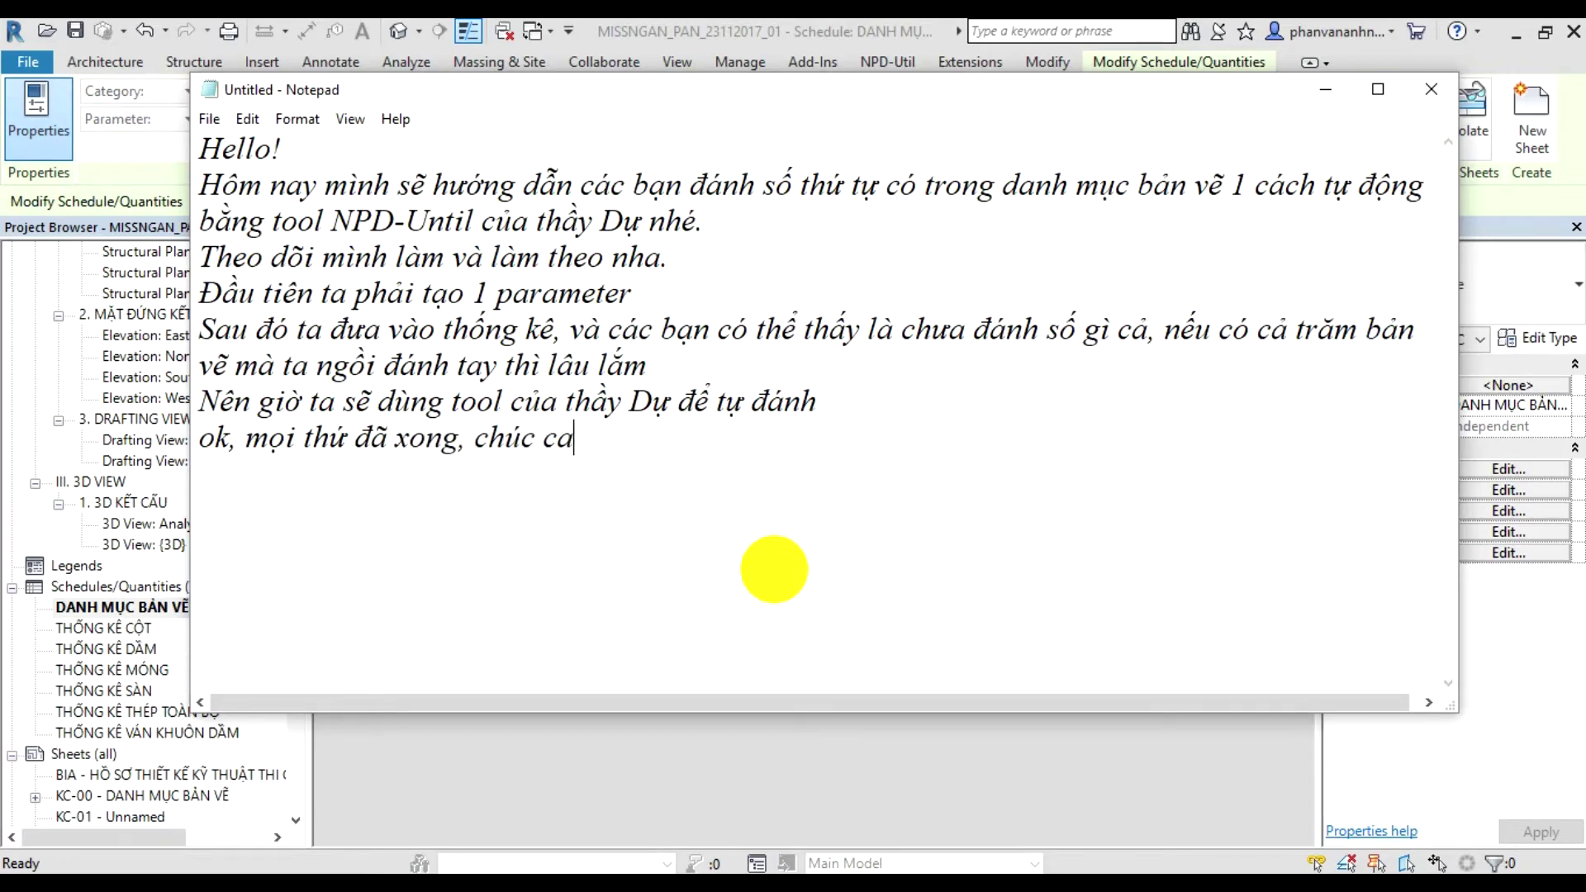
type("bạn học")
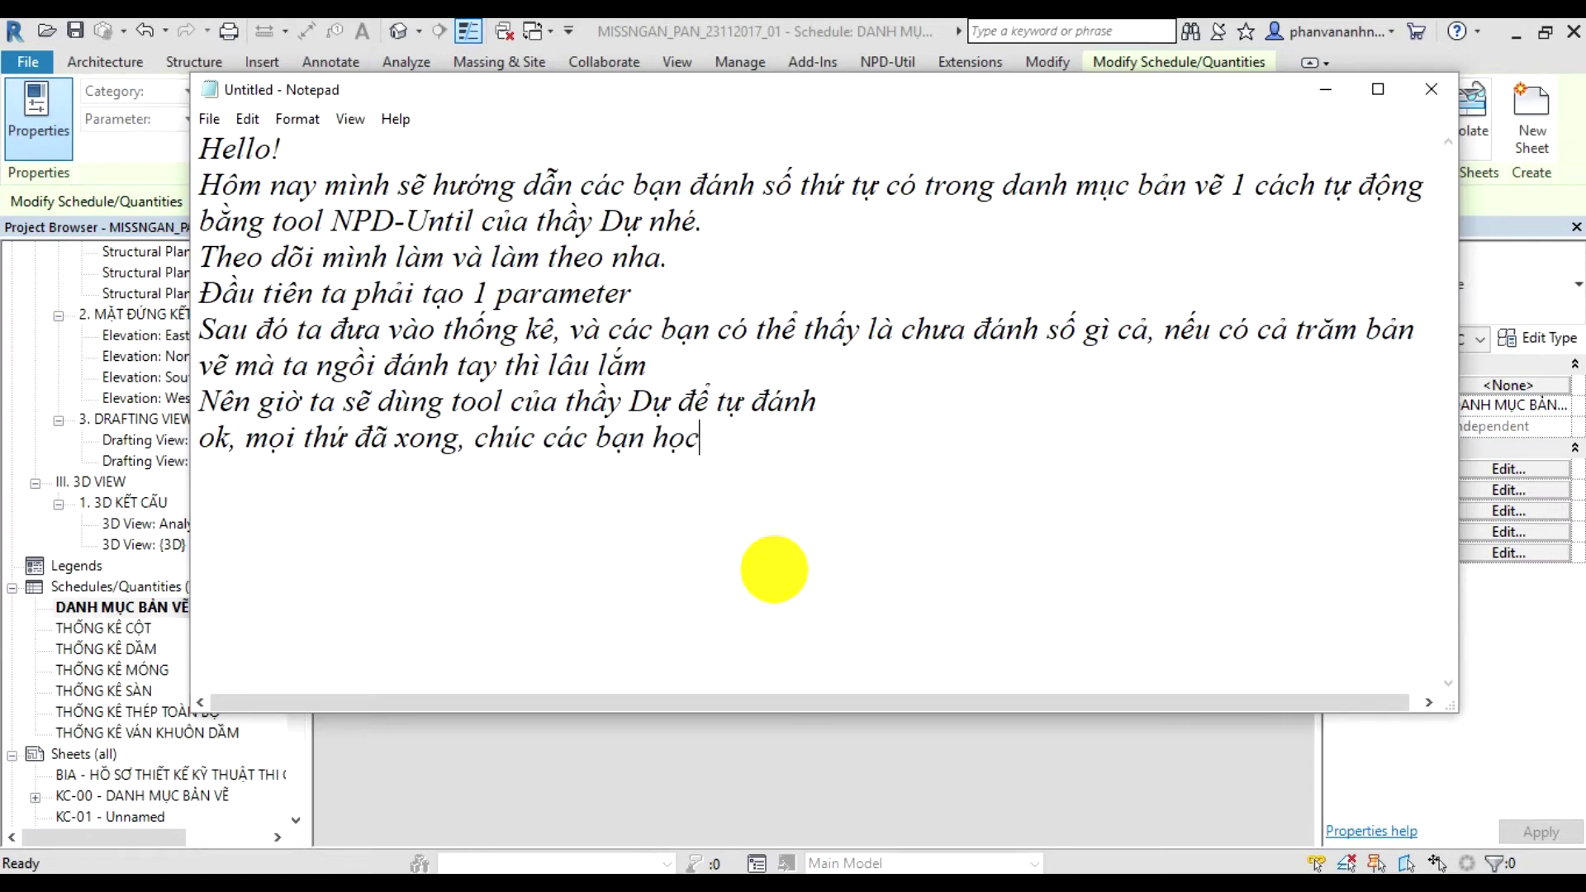
type(" tố")
type(" và cảmơn thâ")
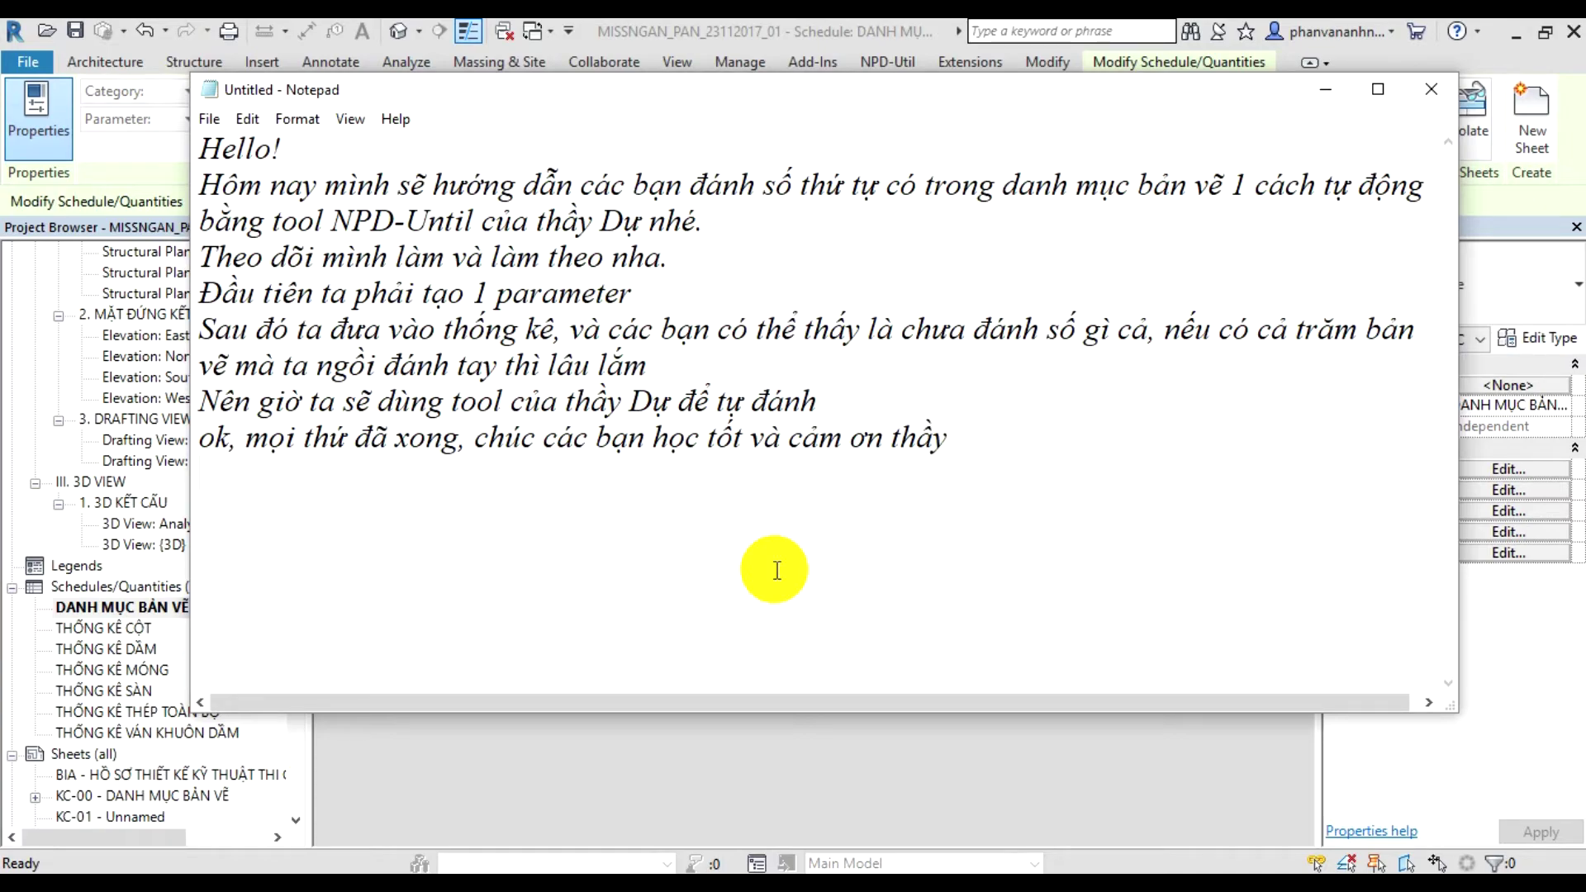
type("ài hu")
key("BackSpace")
key("BackSpace")
key("BackSpace")
type("ideo na")
type("được thực hiệ")
type("dưa")
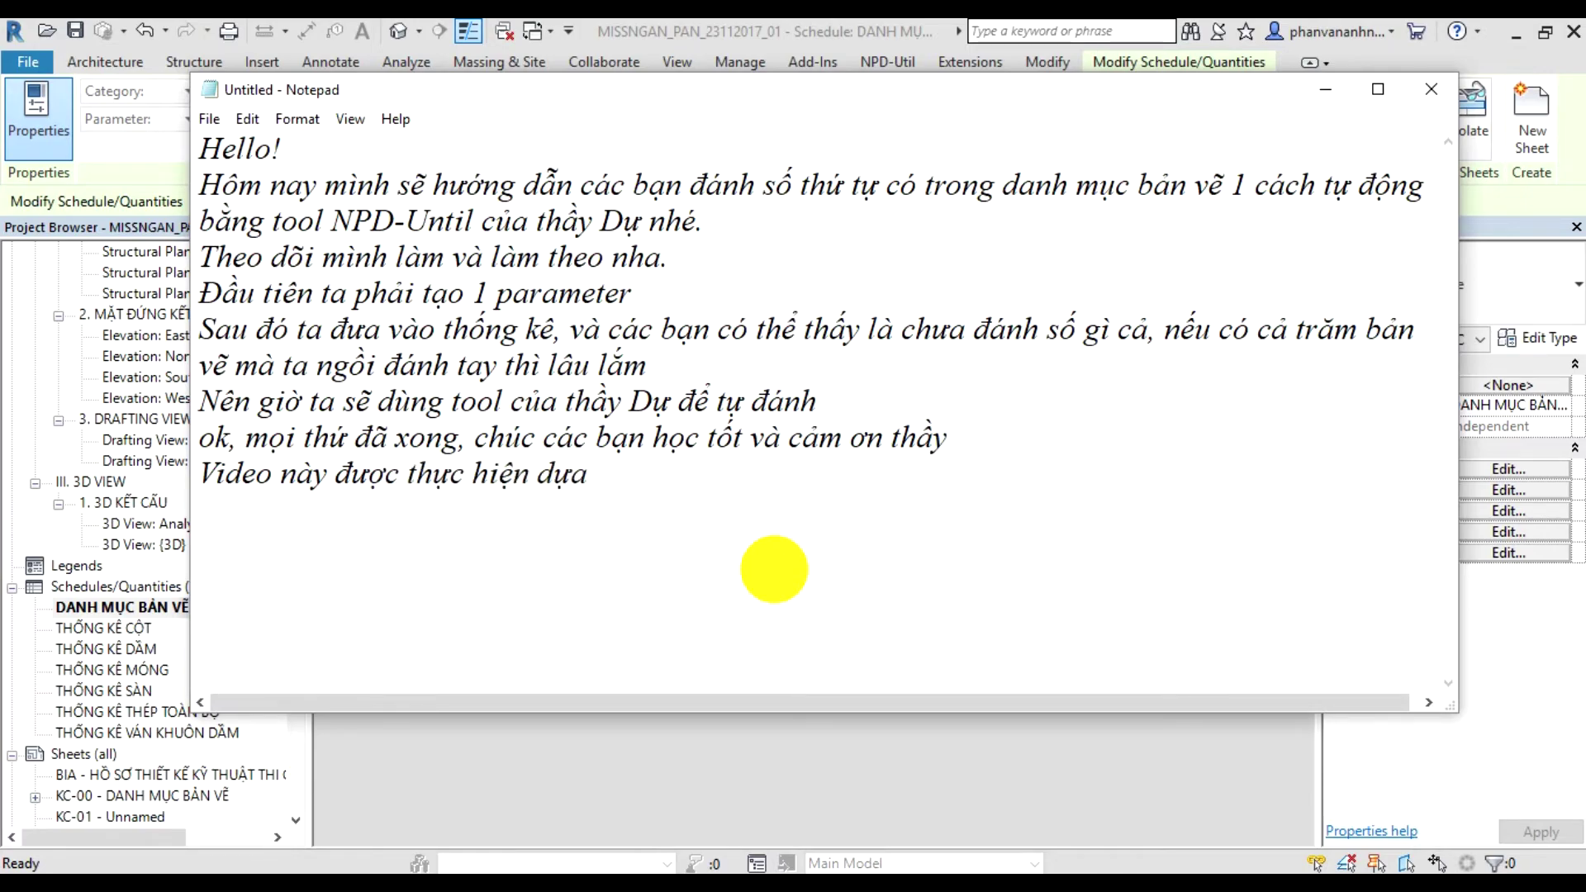
type("ên ba")
type(" hương")
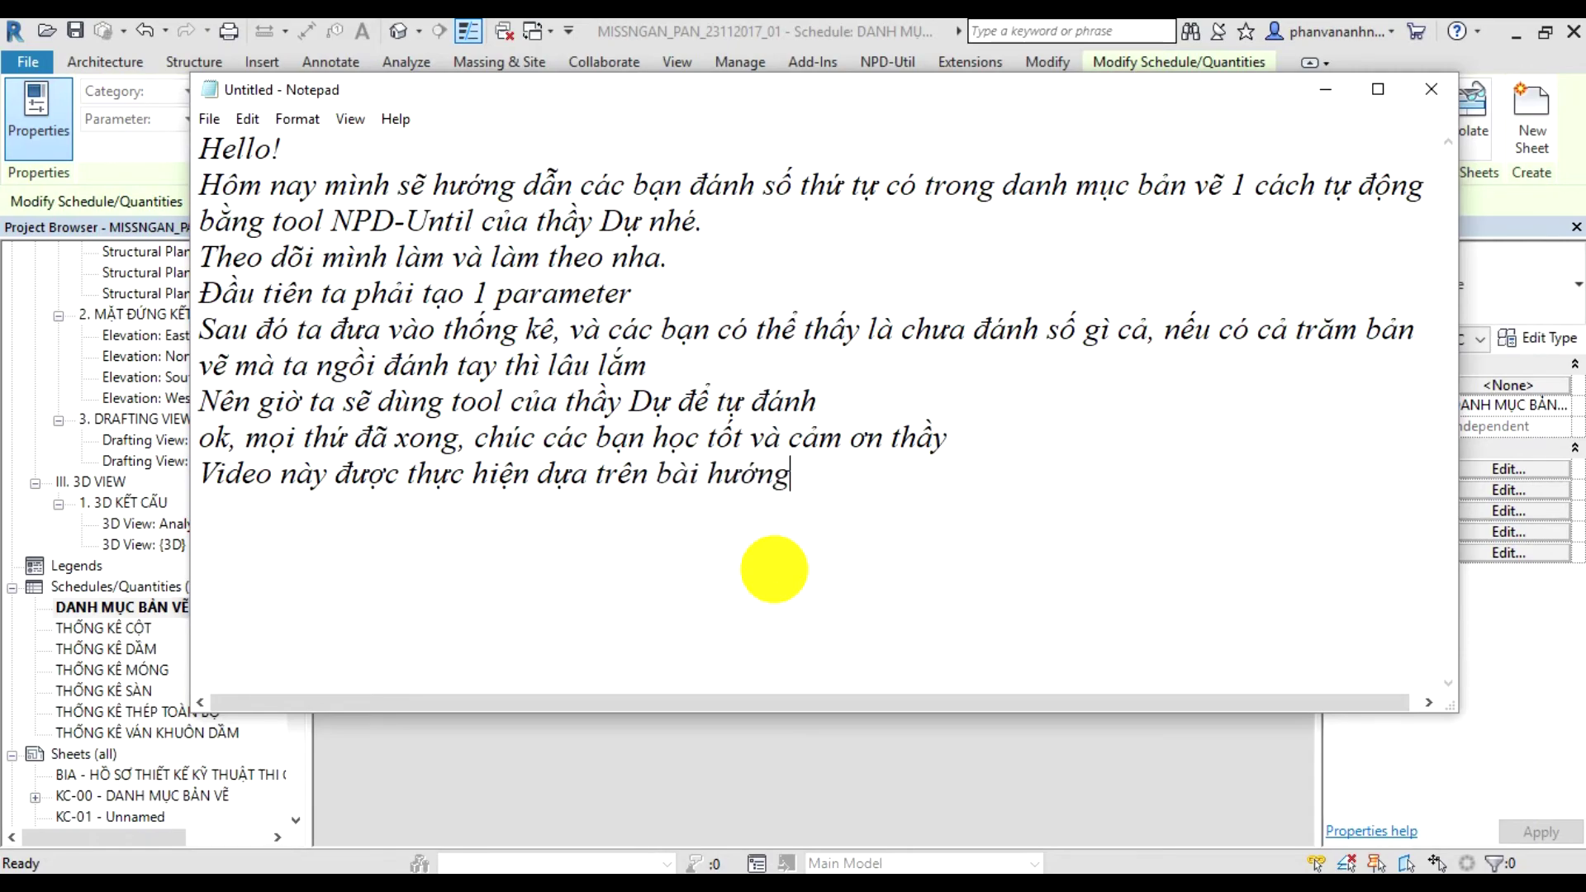
type("ẫn của thầy Dự")
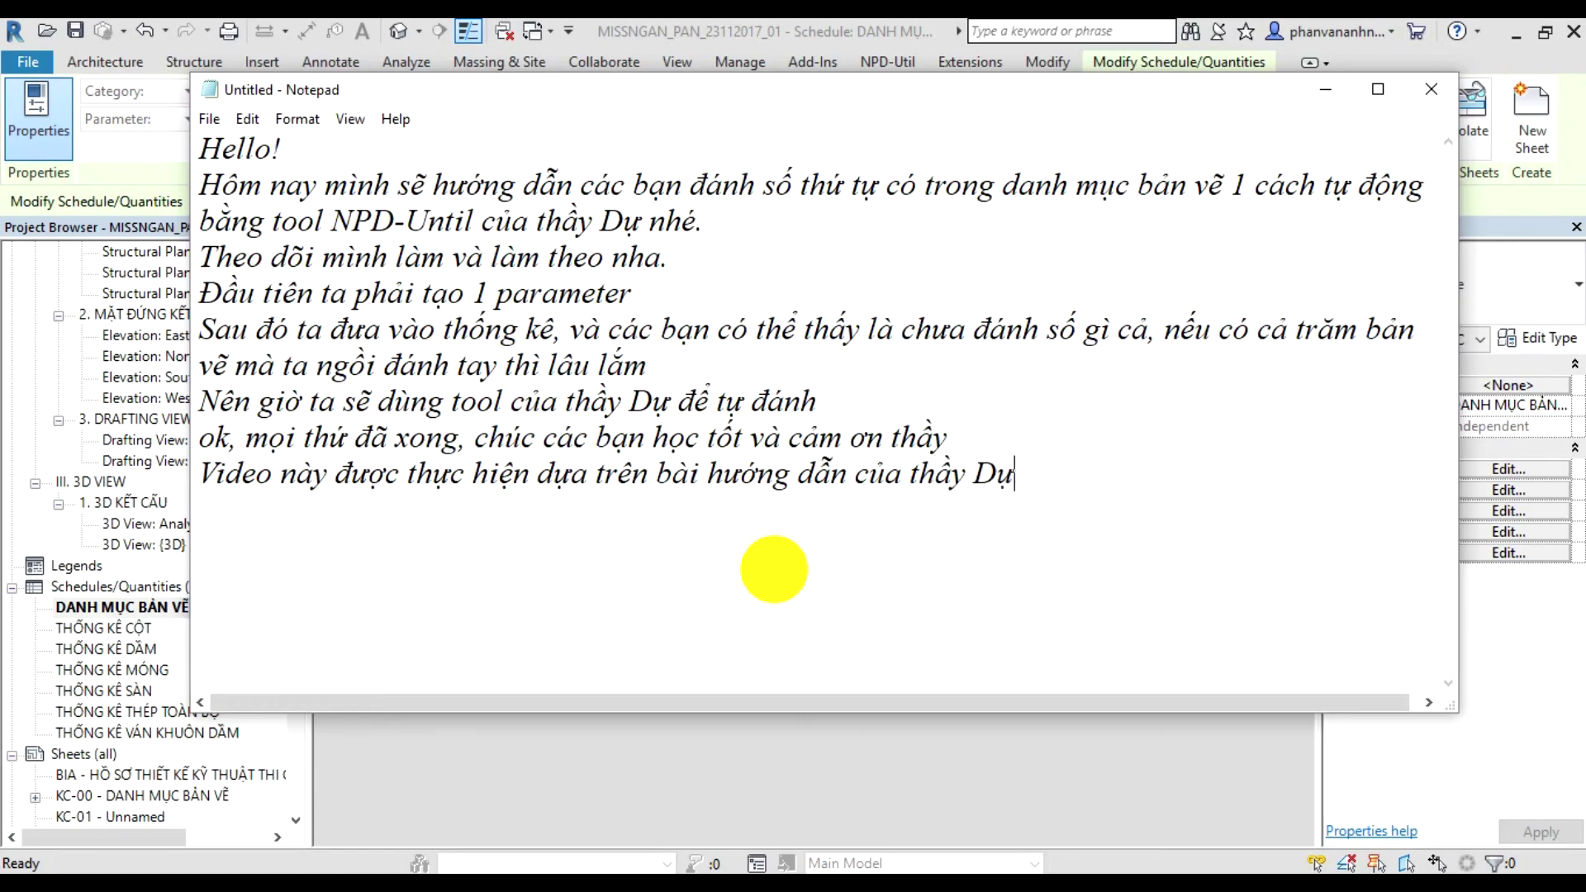